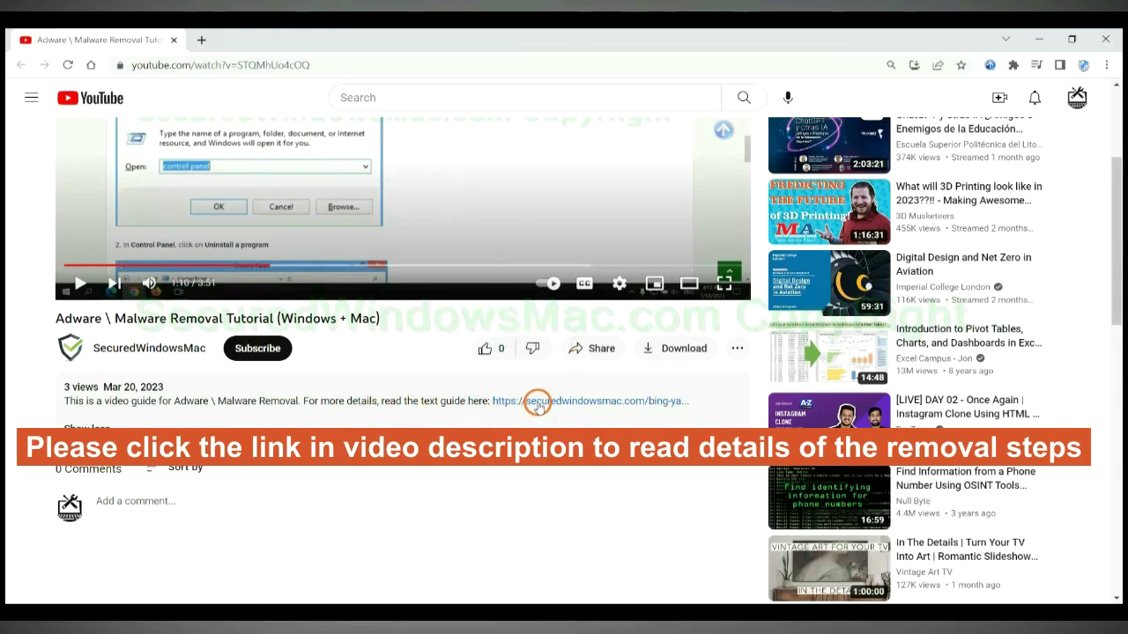
# - Open the SecuredWindowsMac removal article and scroll to its Instant Automatic Removal section
pyautogui.click(538, 404)
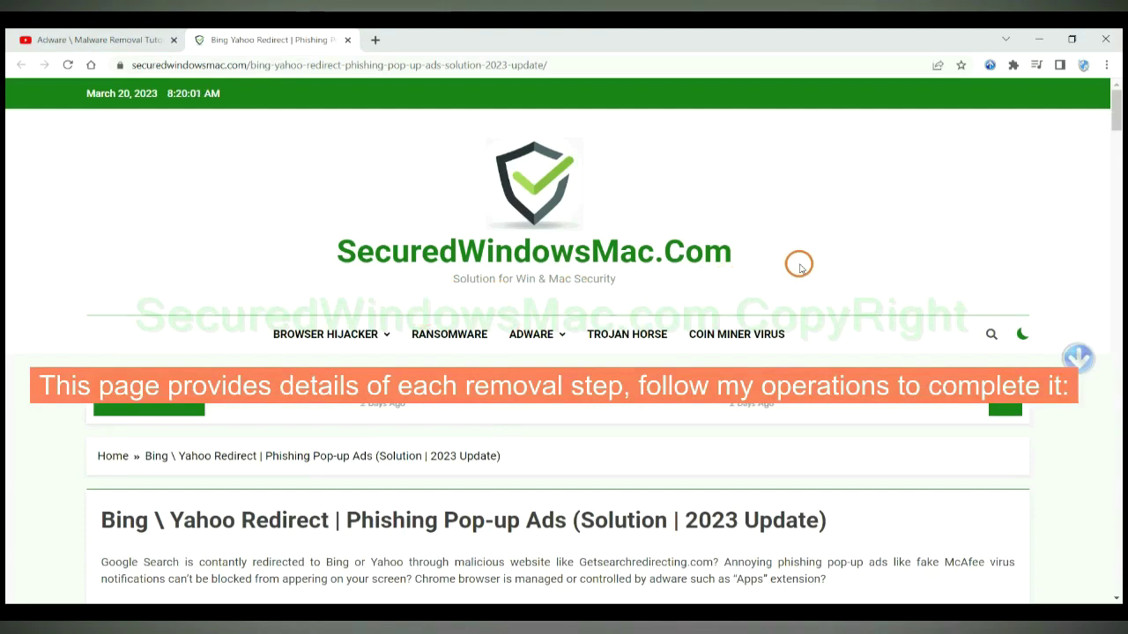
pyautogui.scroll(-15, 799, 265)
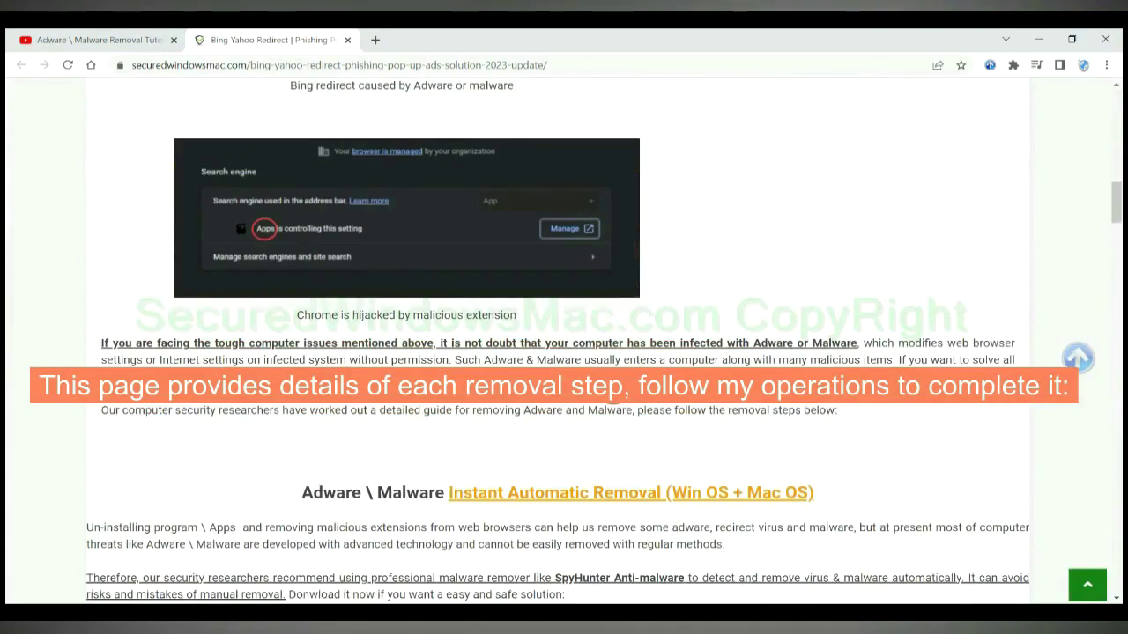
pyautogui.scroll(-2, 617, 394)
pyautogui.scroll(-1, 611, 390)
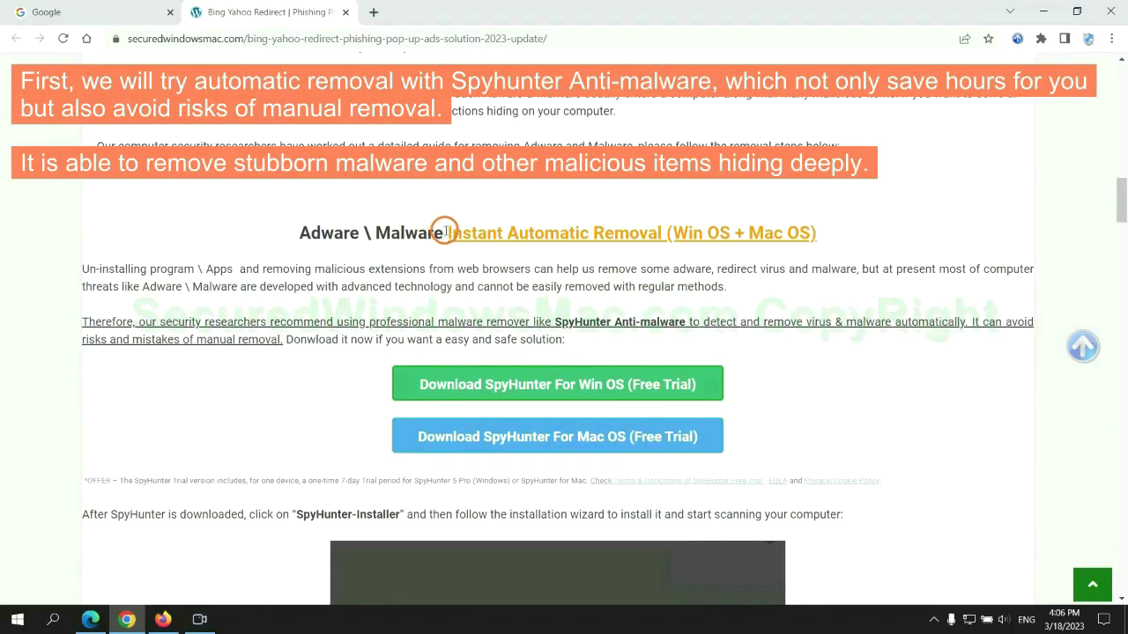
pyautogui.moveTo(445, 232); pyautogui.dragTo(661, 232)
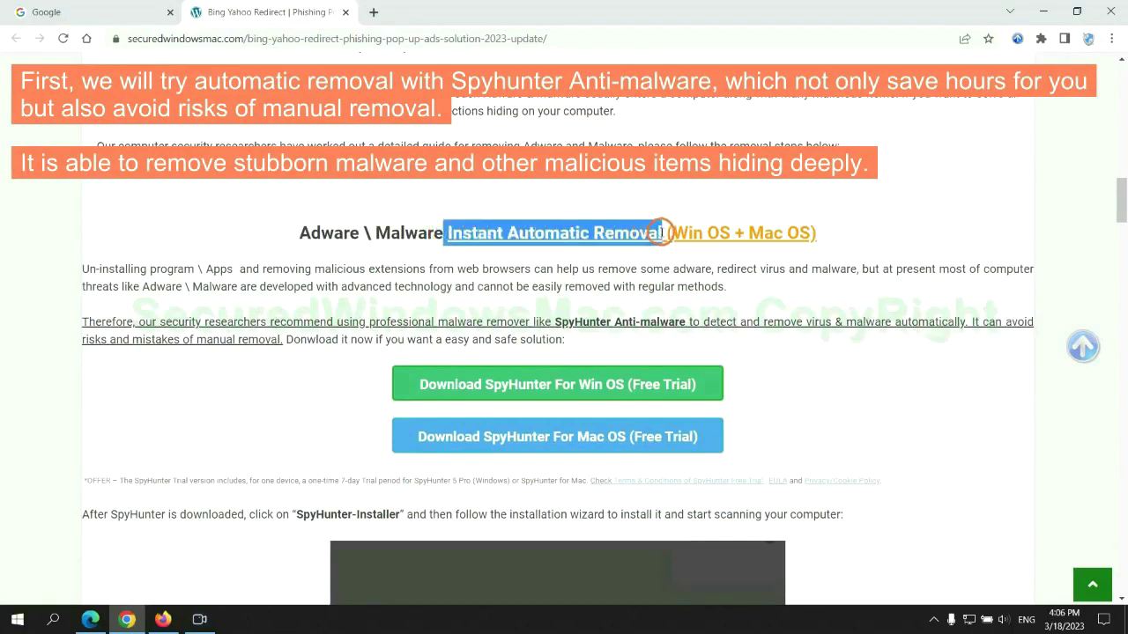
pyautogui.click(562, 198)
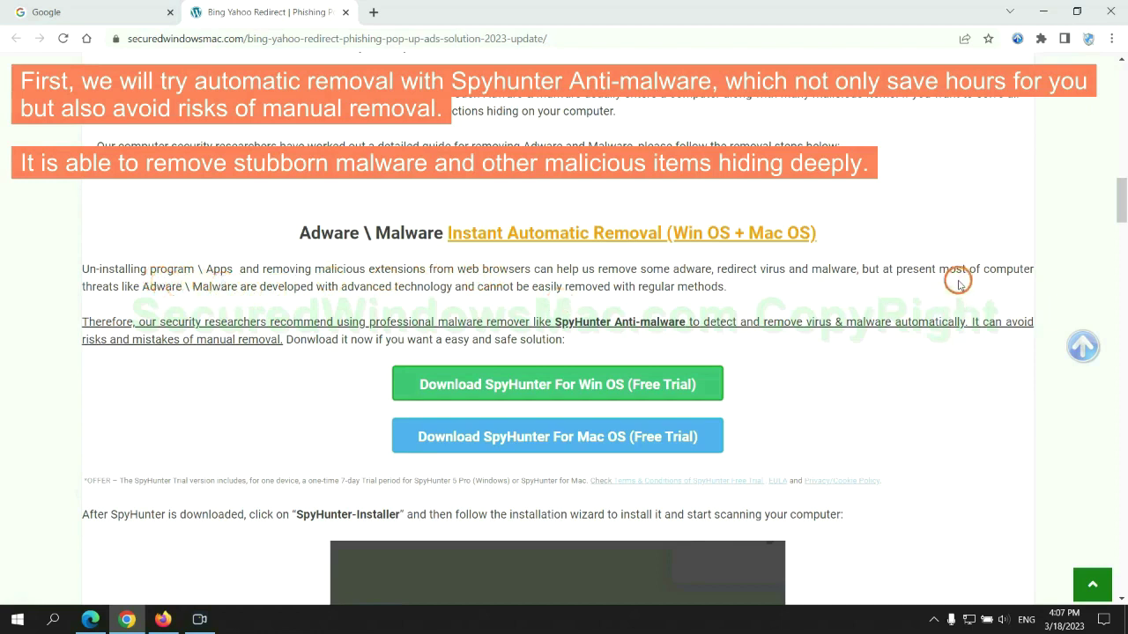
# - Download the SpyHunter for Windows installer, keep it past the harmful-file warning, and launch it
pyautogui.scroll(-1, 559, 319)
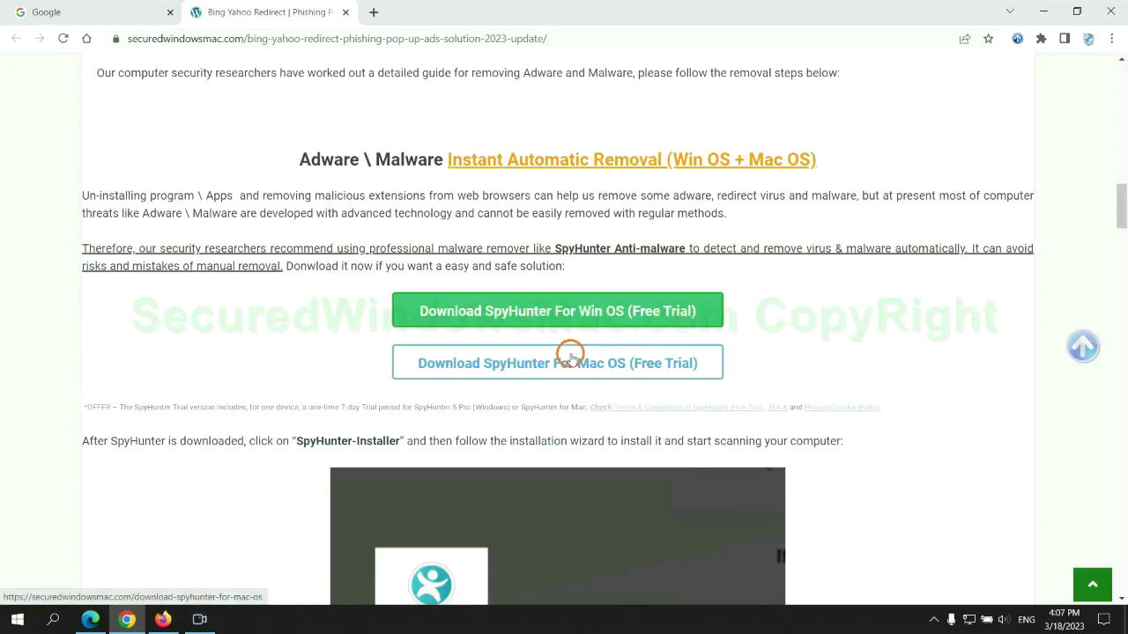
pyautogui.scroll(-1, 569, 354)
pyautogui.scroll(-1, 560, 333)
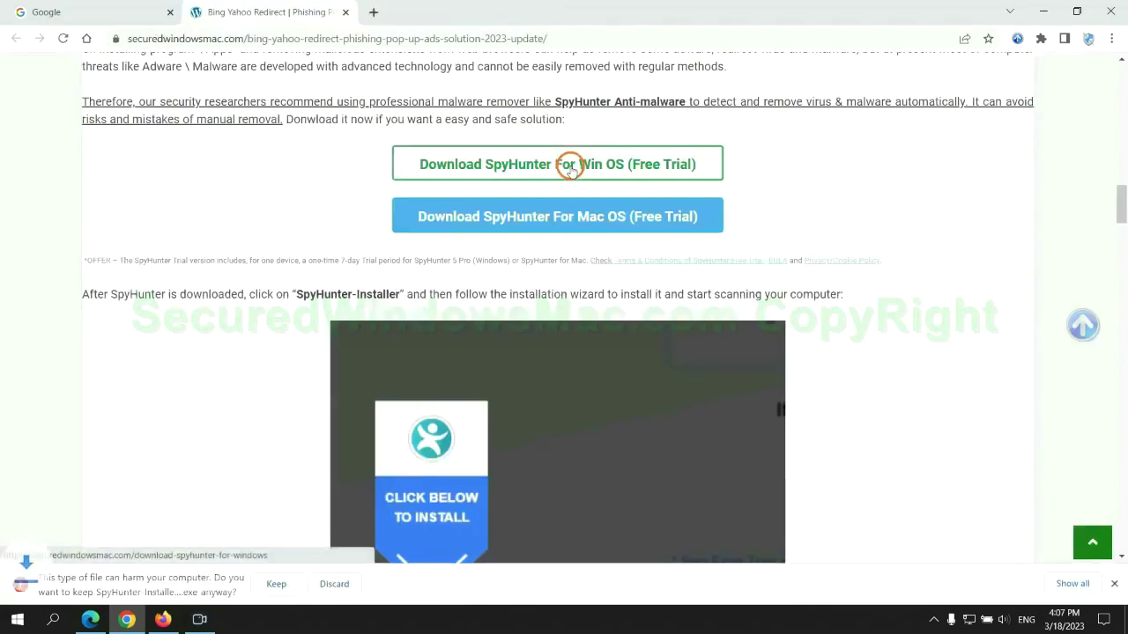
pyautogui.click(276, 583)
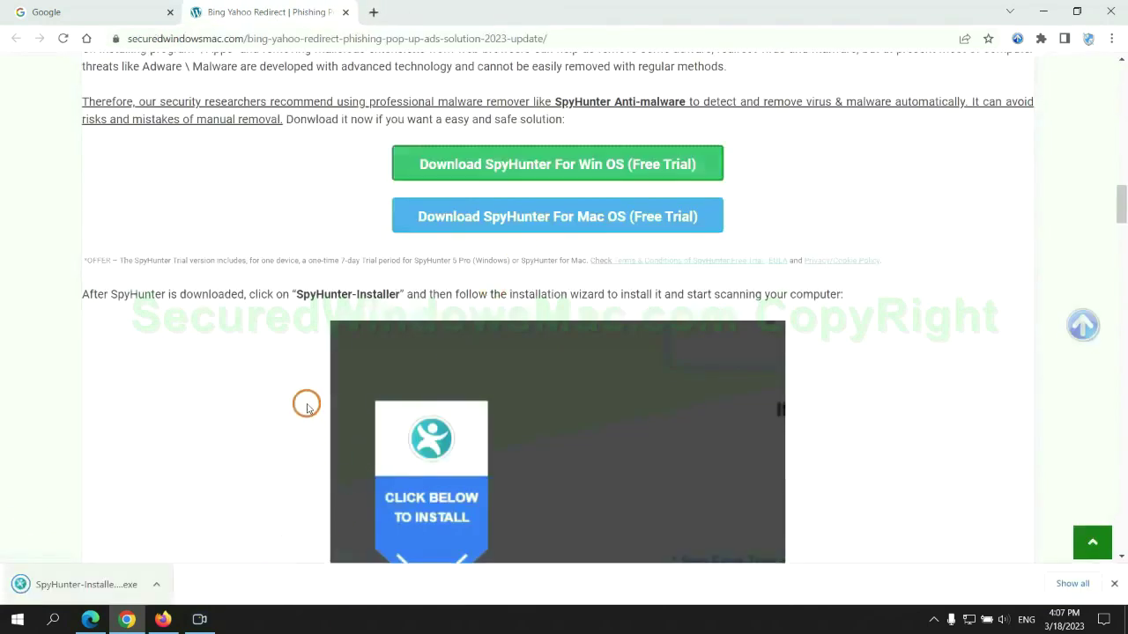
pyautogui.click(105, 584)
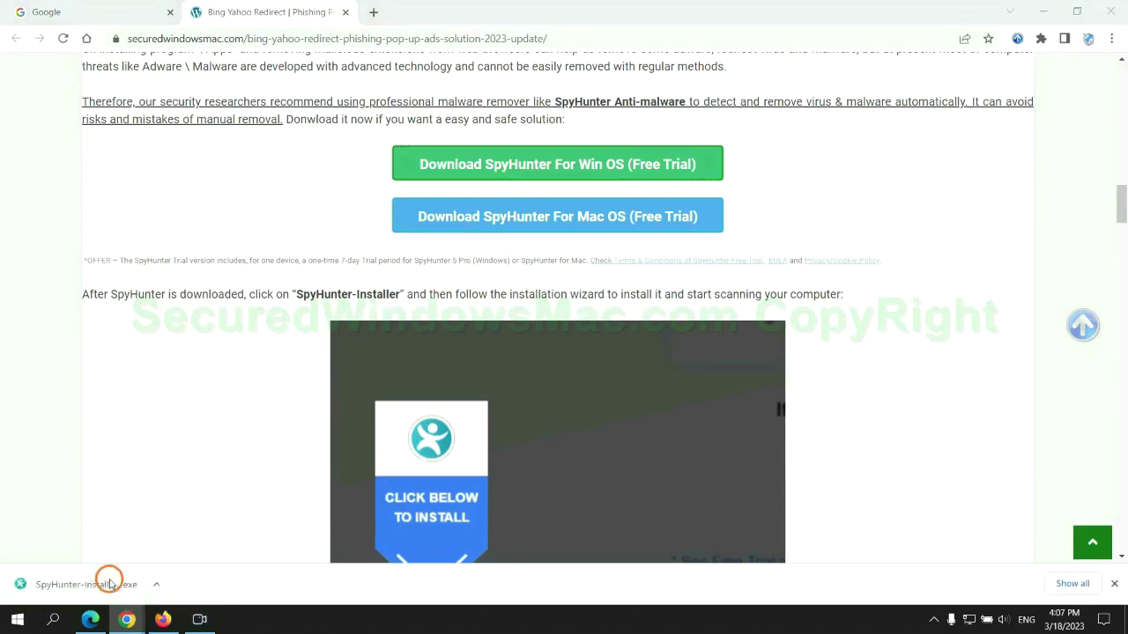
# - Run the SpyHunter installer, continue past the introduction, and accept the EULA to install
pyautogui.click(109, 584)
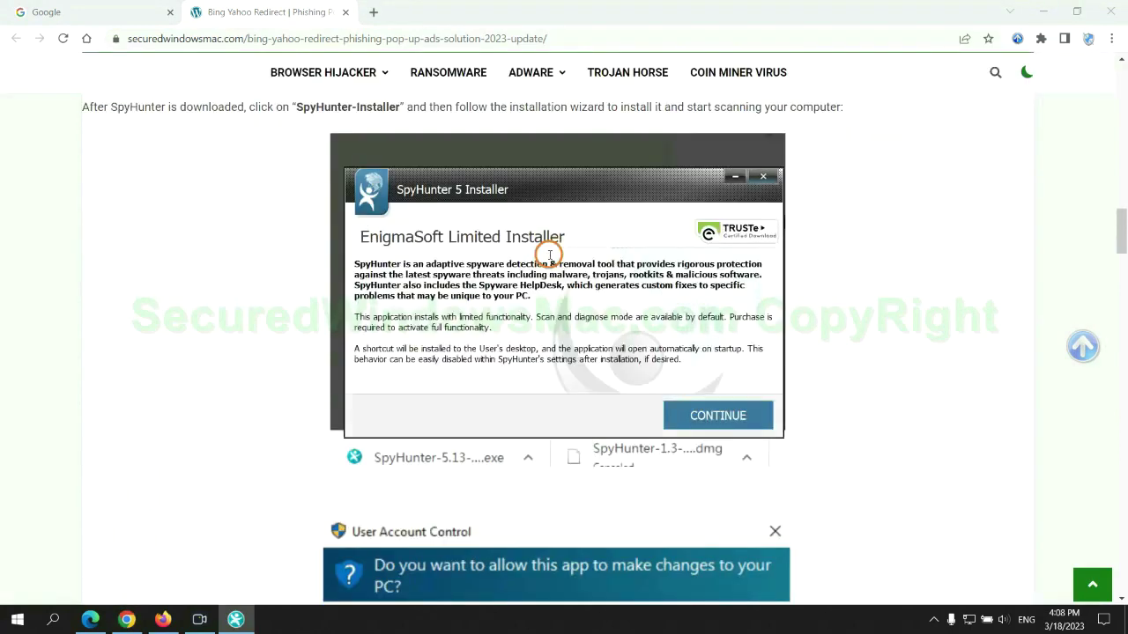
pyautogui.click(743, 415)
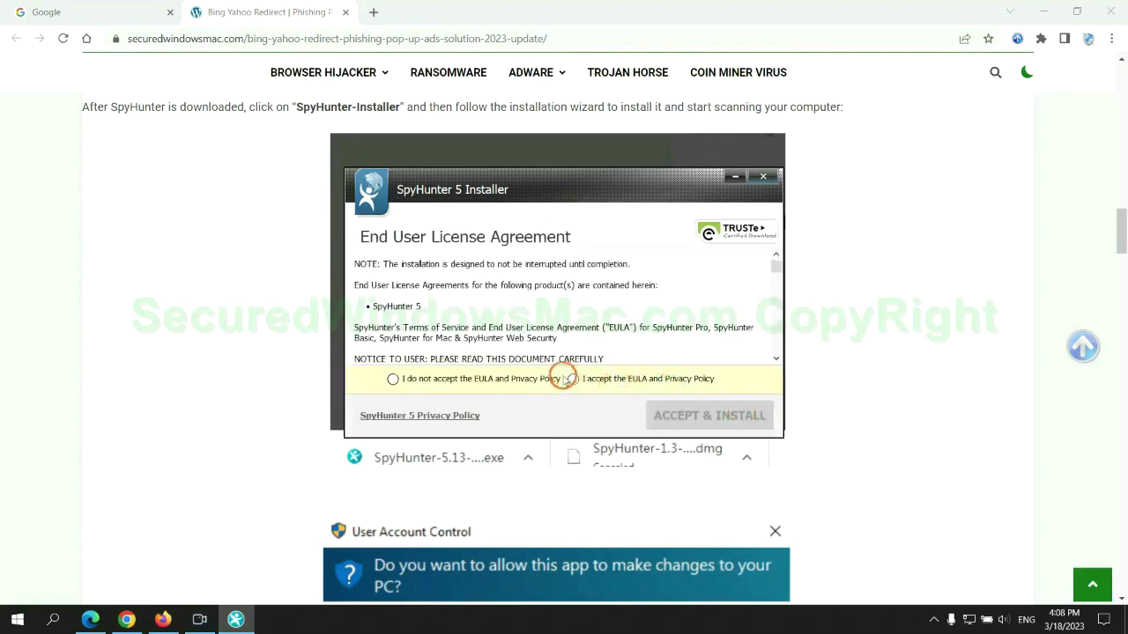
pyautogui.click(573, 379)
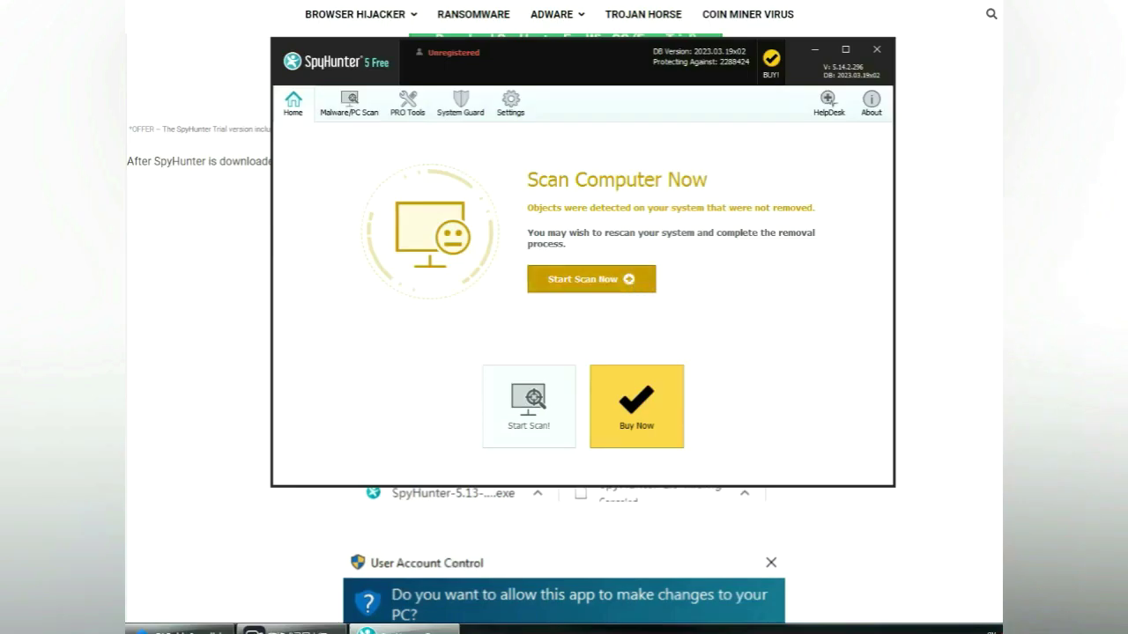
# - Scan the computer, proceed to remove the 703 issues, and request the 7-day free trial
pyautogui.click(591, 278)
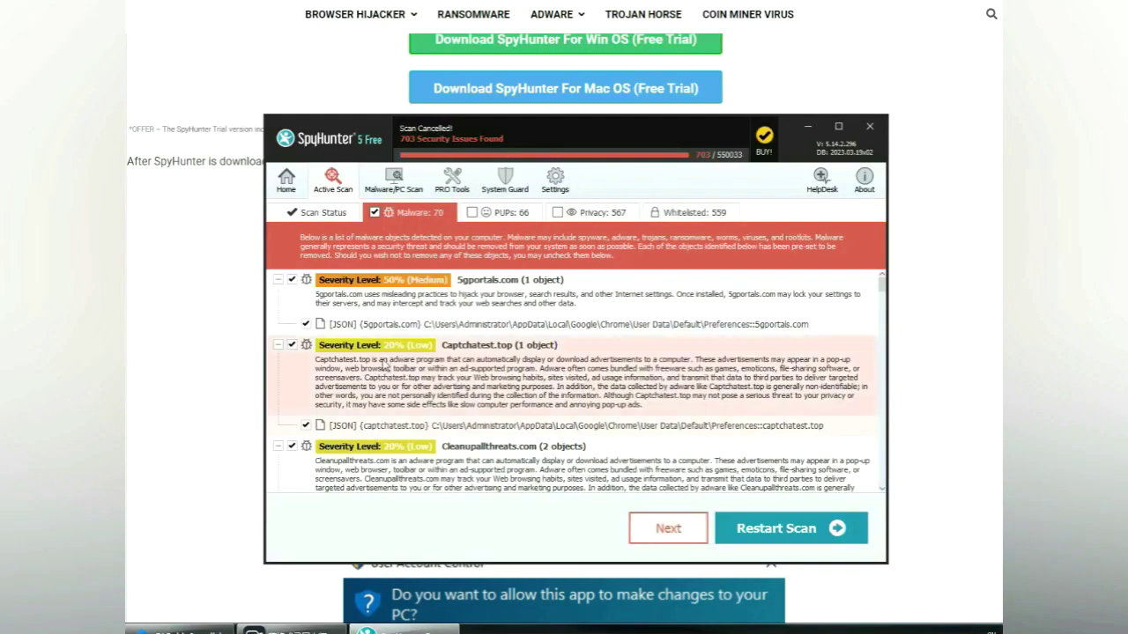
pyautogui.click(690, 532)
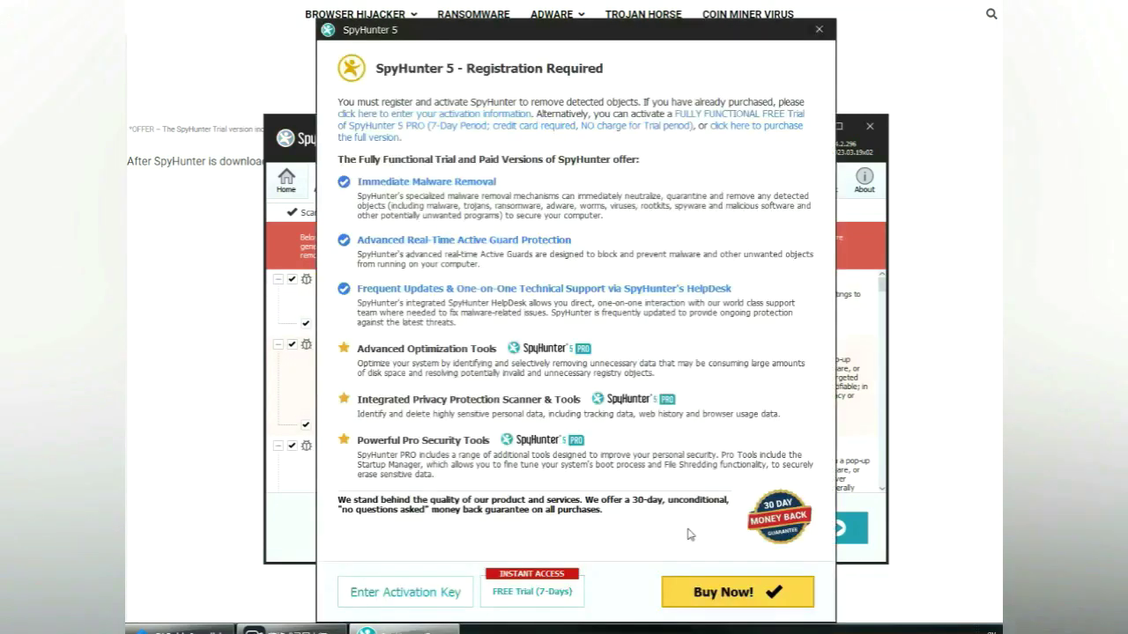
pyautogui.click(532, 592)
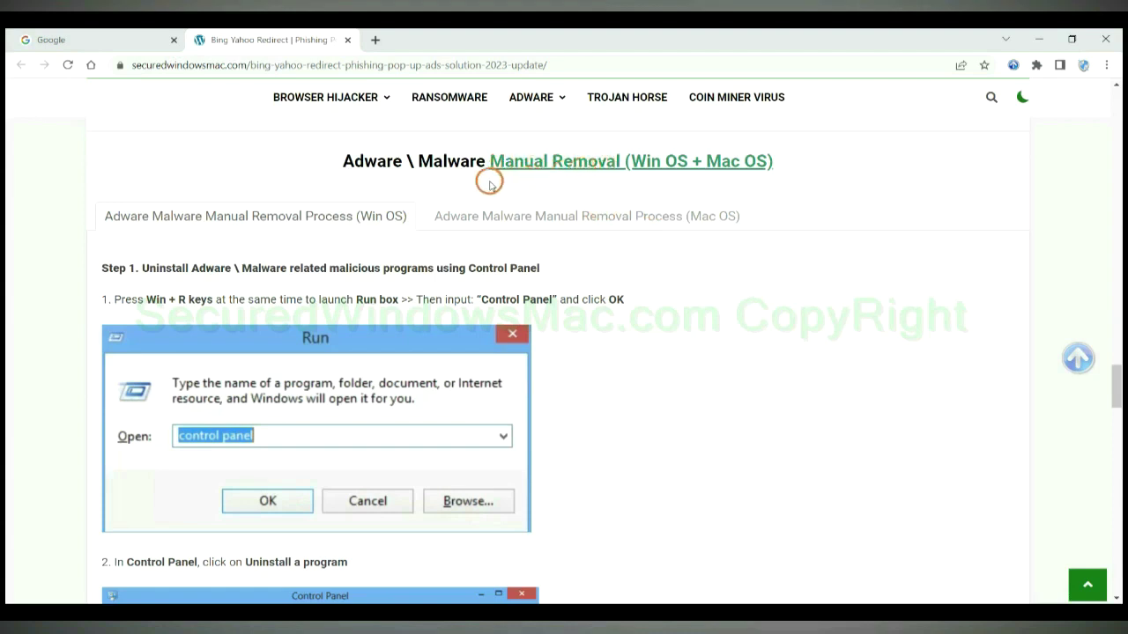
# - Review the Manual Removal section's Mac OS steps, then the Windows Step 1 uninstall instructions
pyautogui.moveTo(630, 163); pyautogui.dragTo(692, 163)
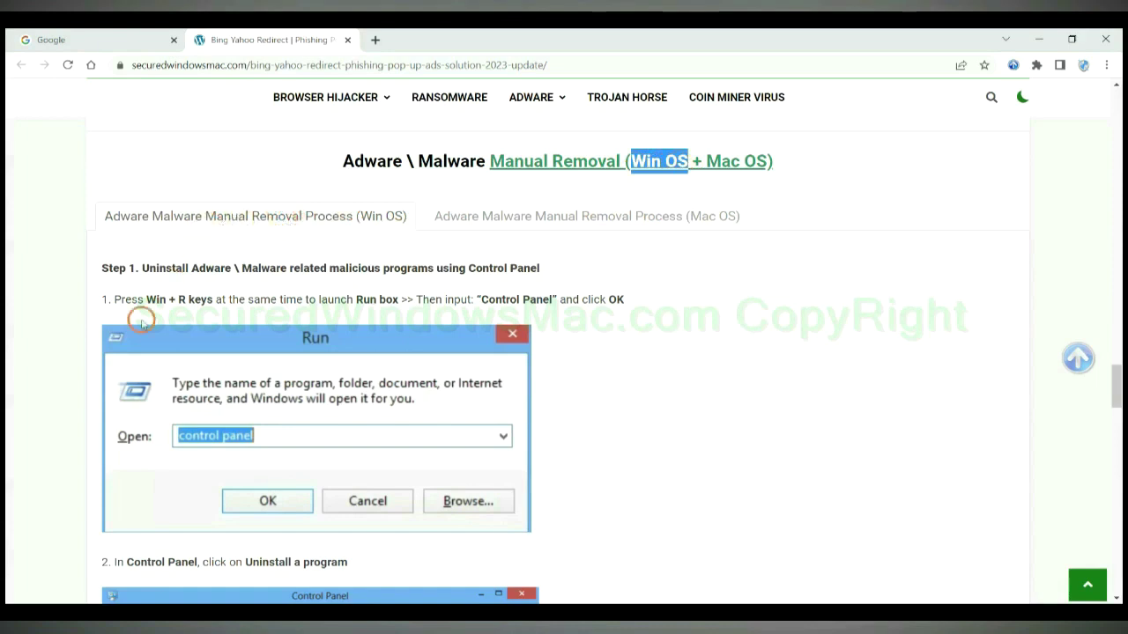
pyautogui.moveTo(705, 158); pyautogui.dragTo(768, 161)
pyautogui.click(577, 214)
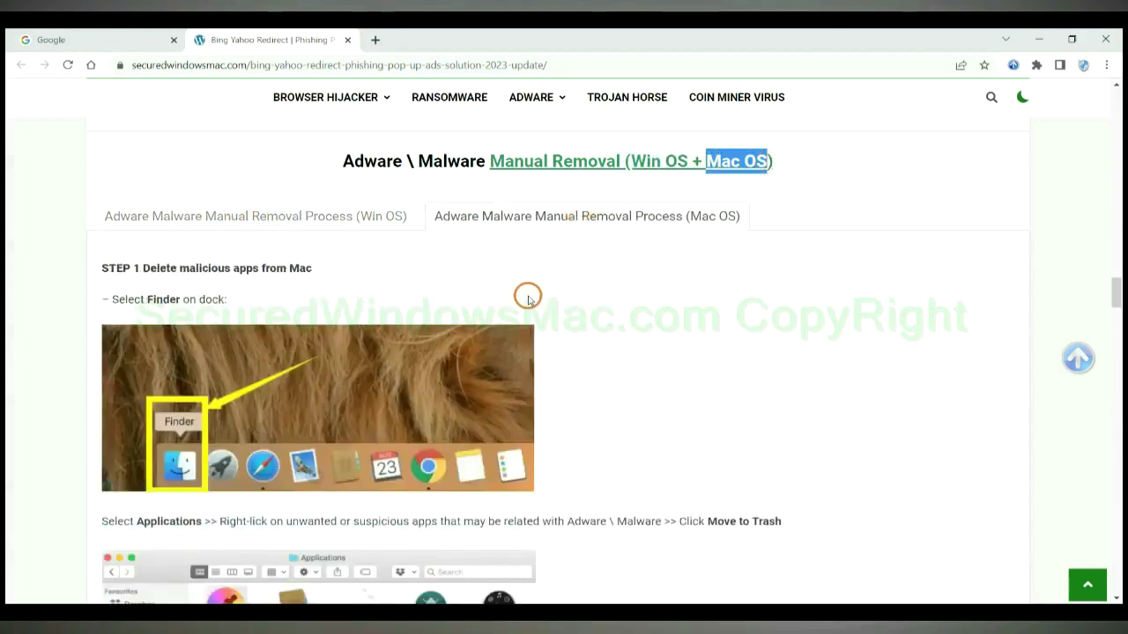
pyautogui.scroll(1, 528, 300)
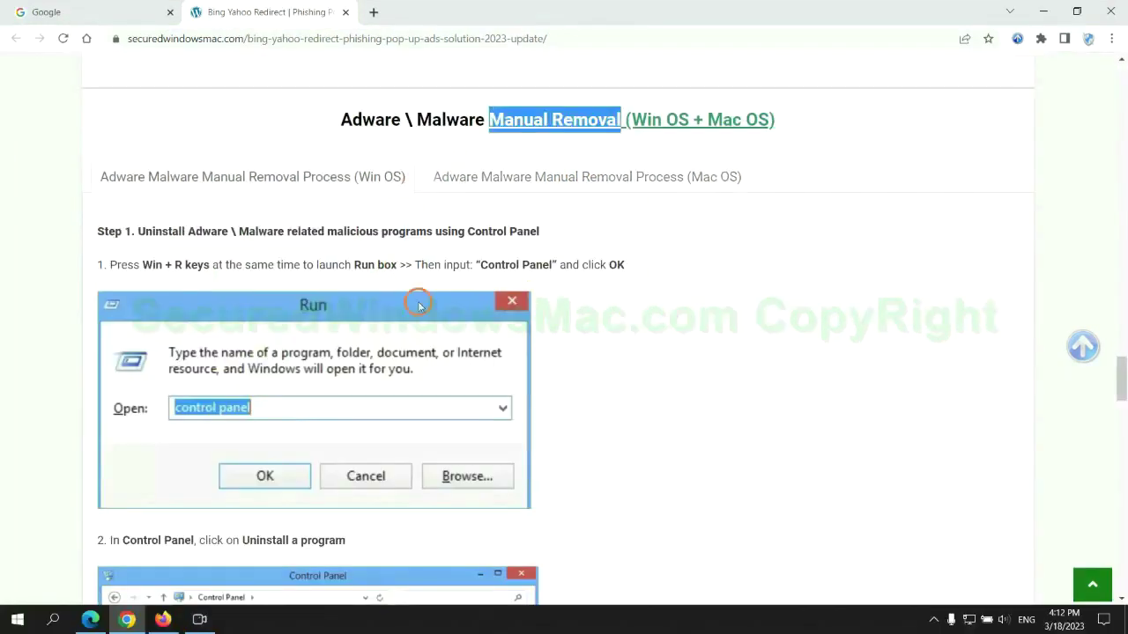
pyautogui.scroll(1, 421, 312)
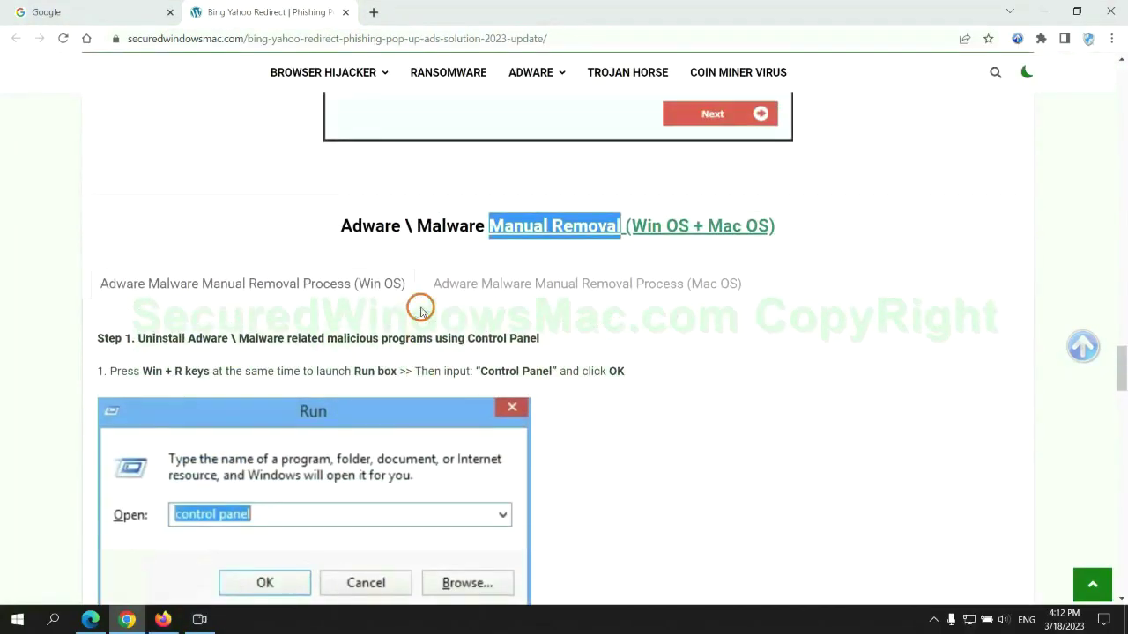
pyautogui.scroll(-2, 353, 291)
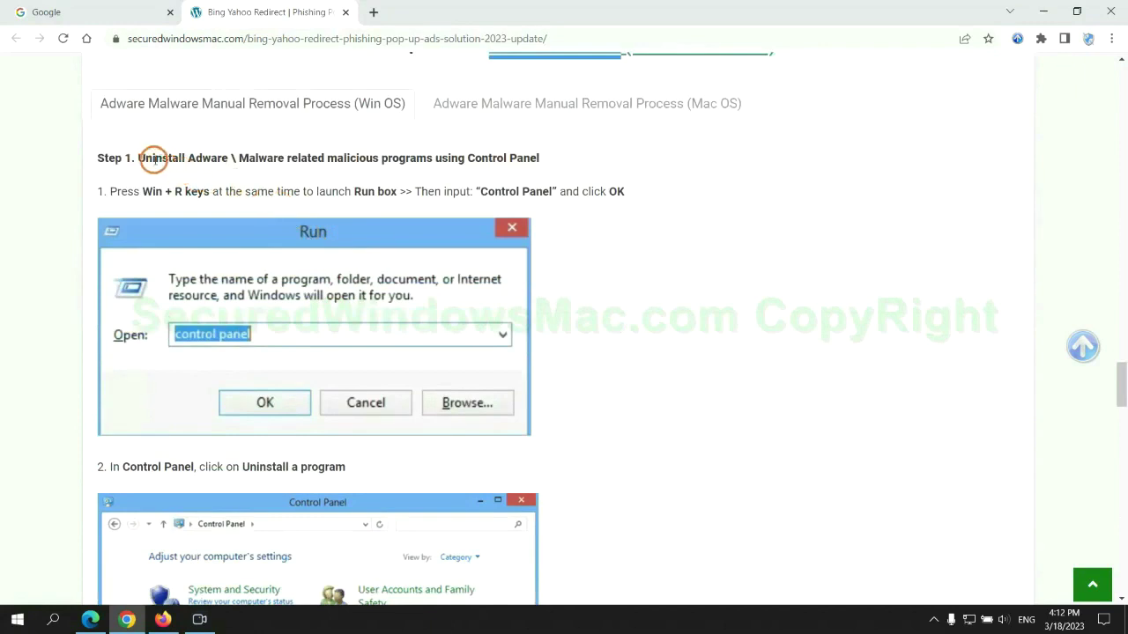
pyautogui.moveTo(154, 160); pyautogui.dragTo(432, 162)
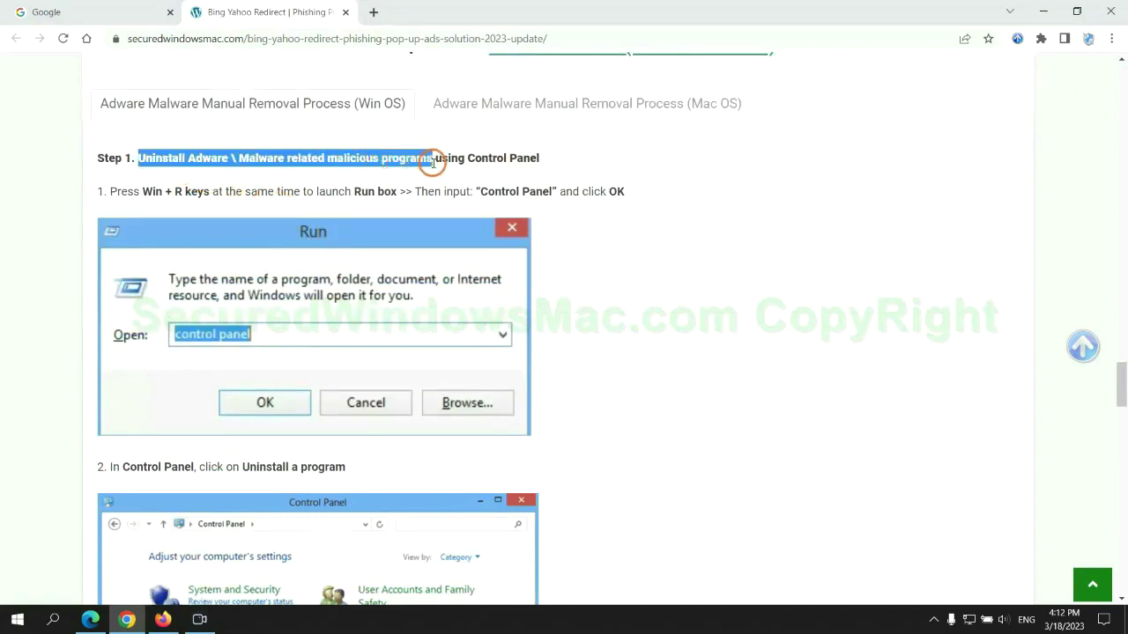
pyautogui.click(747, 228)
pyautogui.scroll(-2, 705, 229)
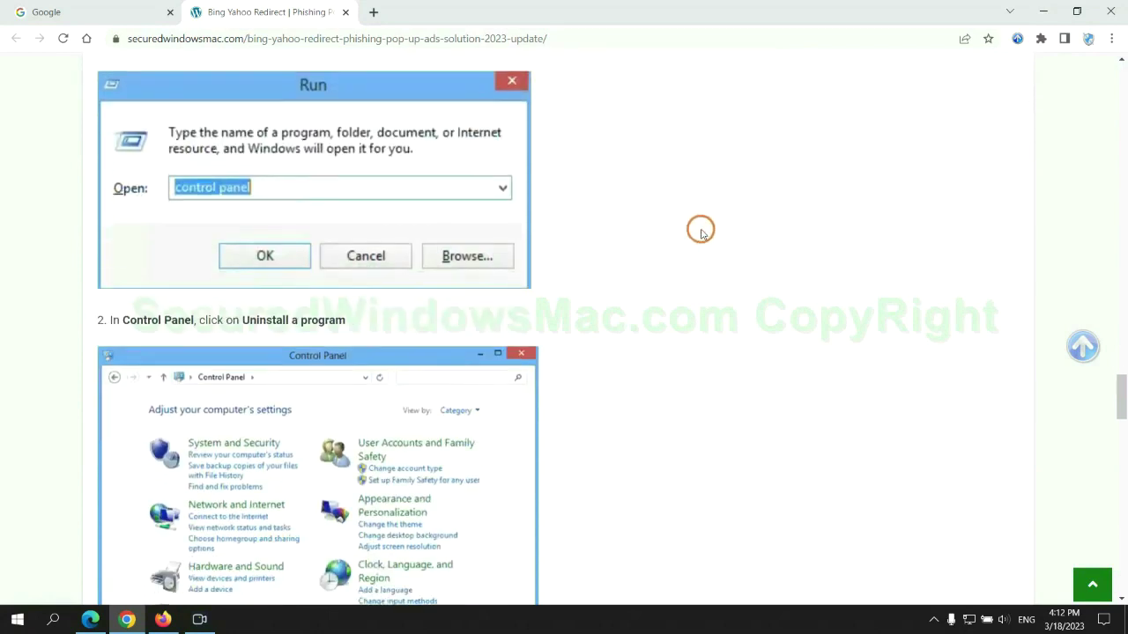
# - Launch Control Panel via Run, show Lantern's Uninstall/Change option in Programs, then close it
pyautogui.press('super+r')
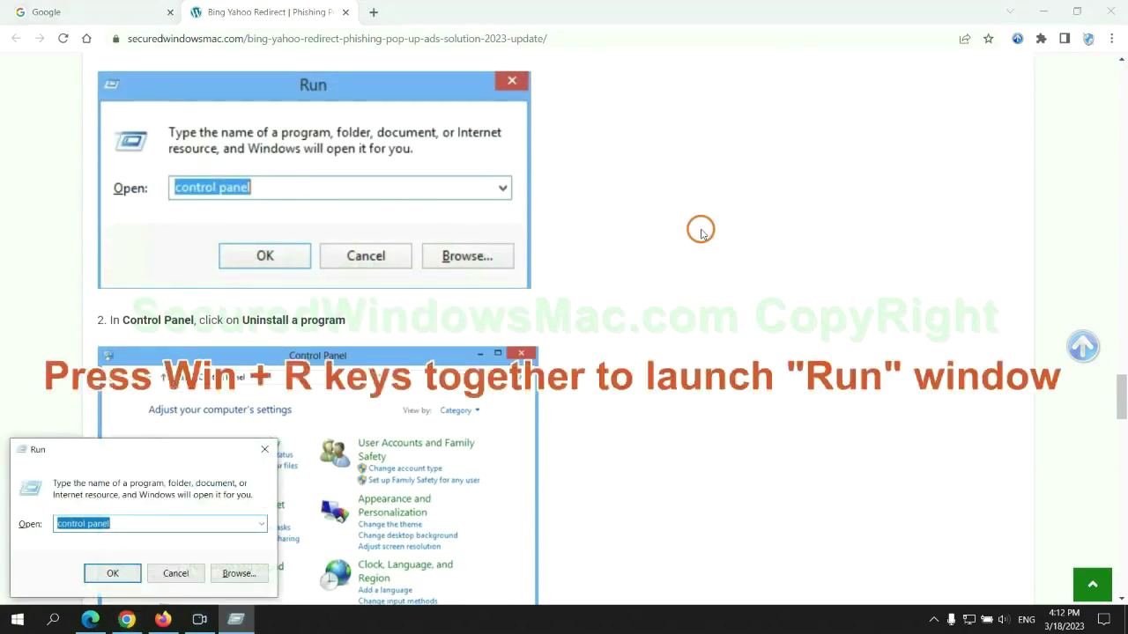
pyautogui.write('control')
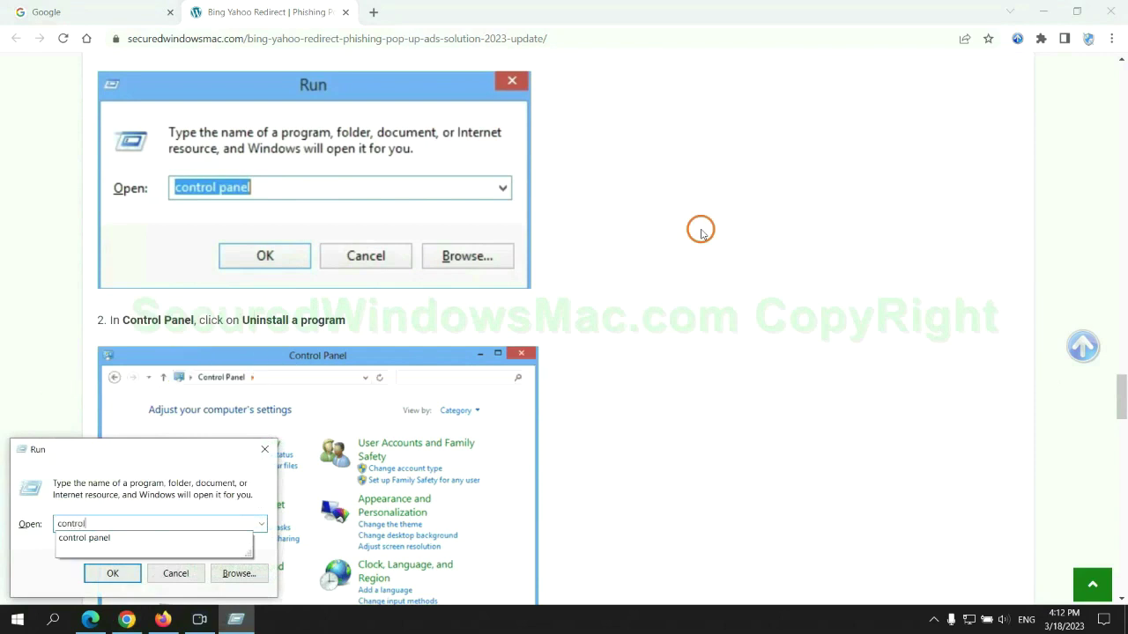
pyautogui.write(' pane')
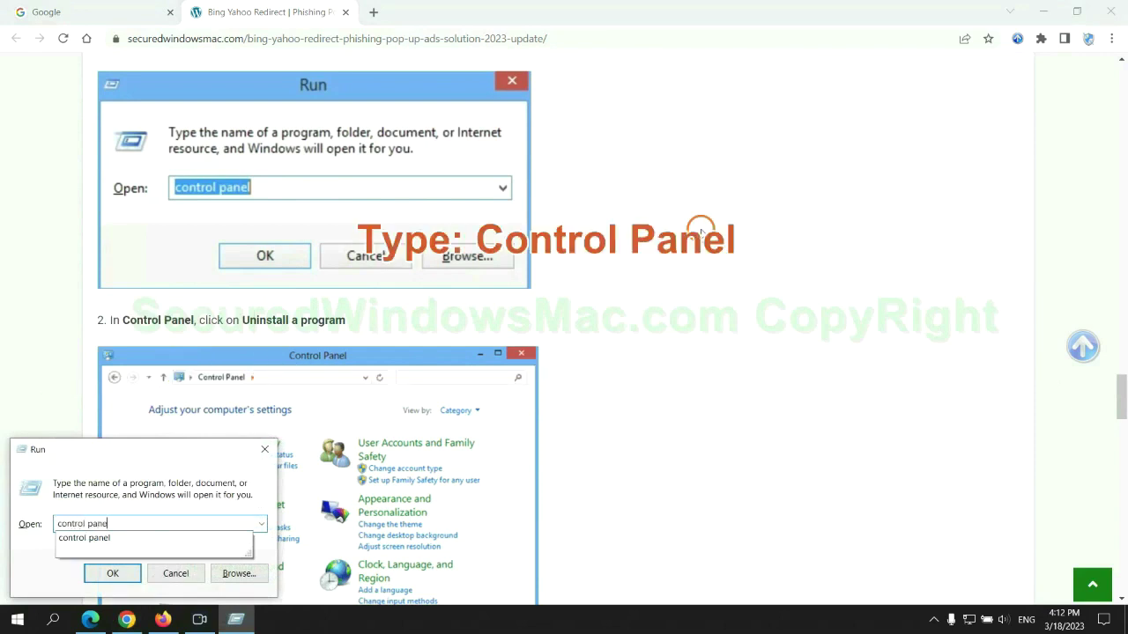
pyautogui.write('l')
pyautogui.press('Return')
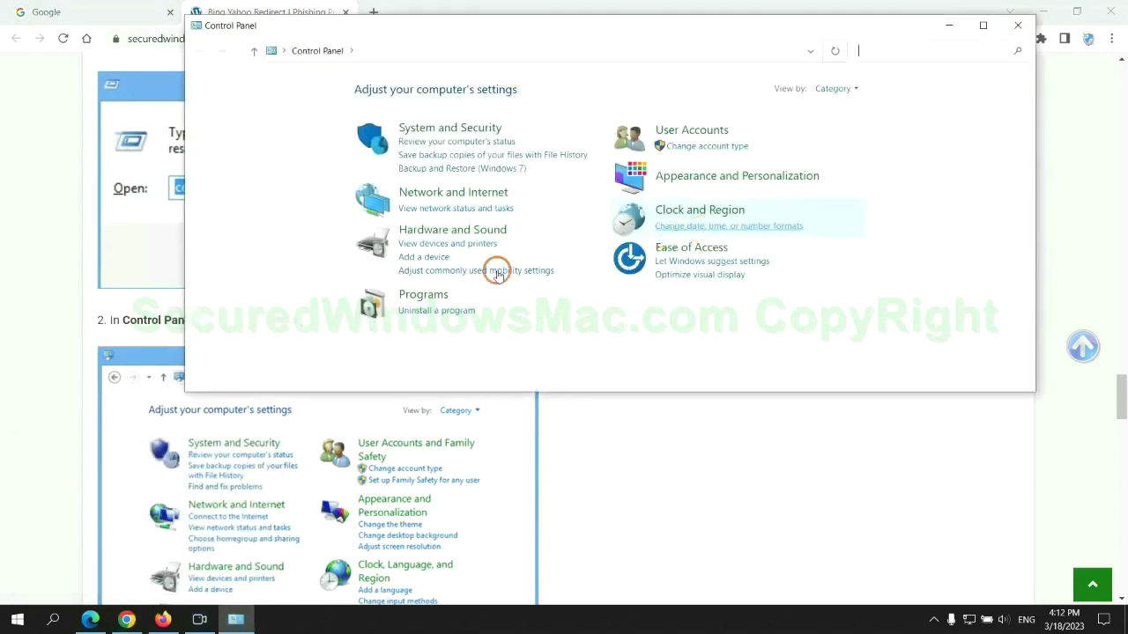
pyautogui.click(448, 310)
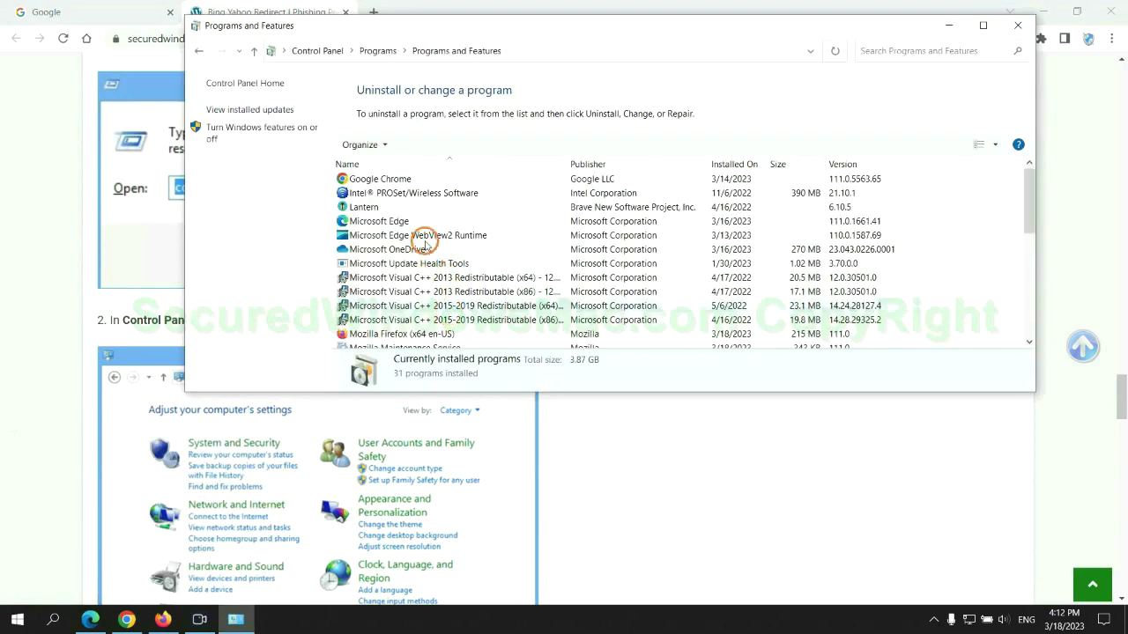
pyautogui.rightClick(374, 209)
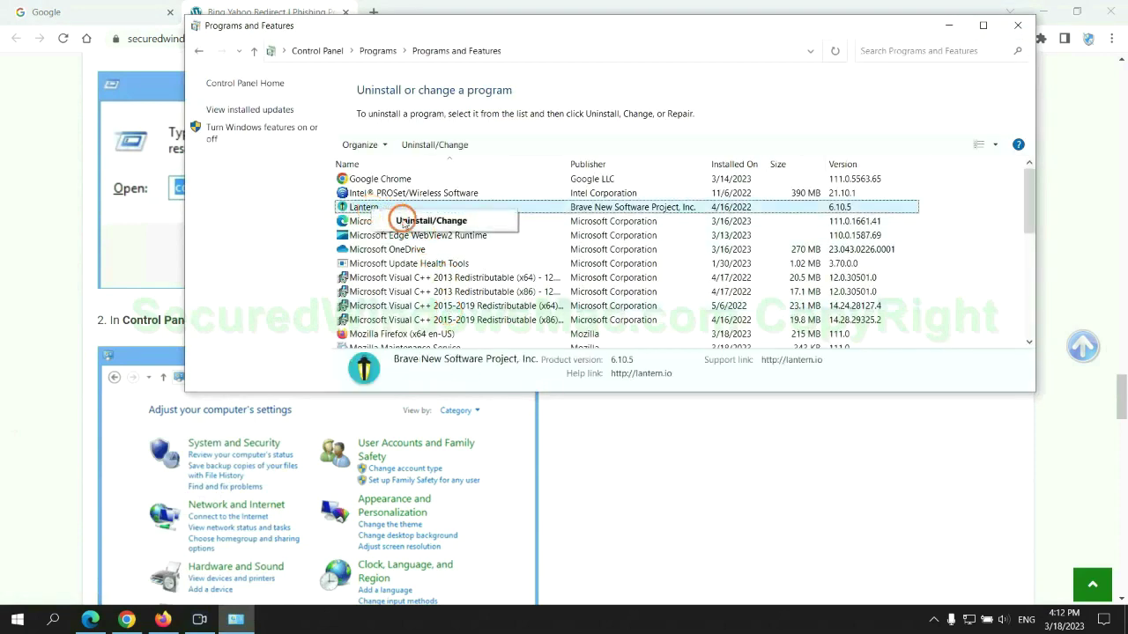
pyautogui.click(1017, 25)
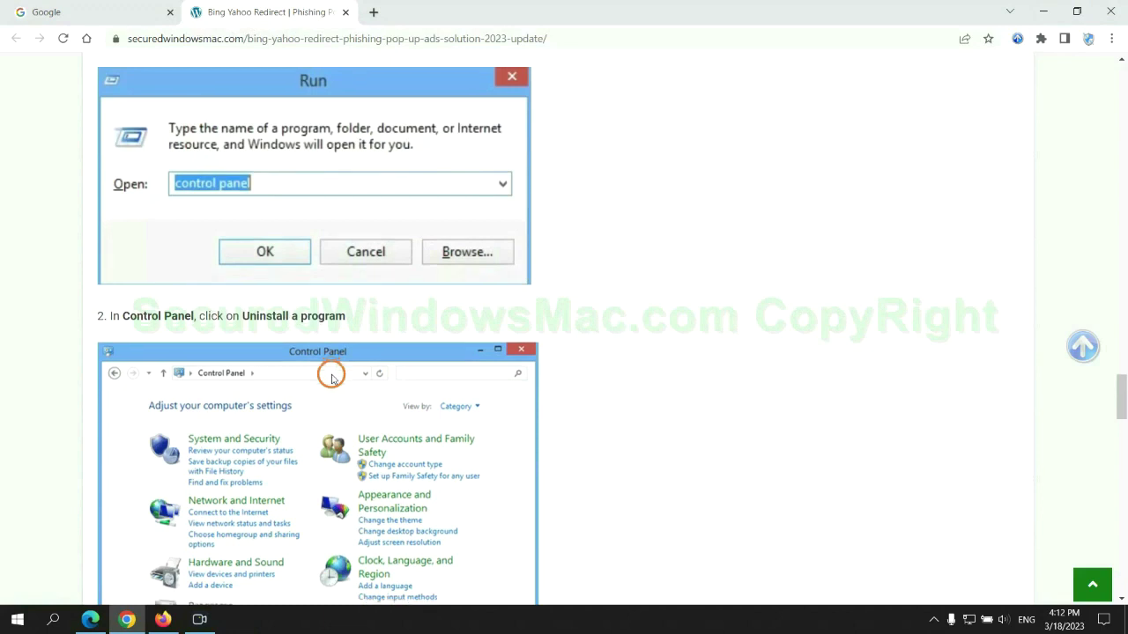
# - Scroll to the guide's Step 2 on malicious extensions, then switch to Microsoft Edge
pyautogui.scroll(-6, 331, 377)
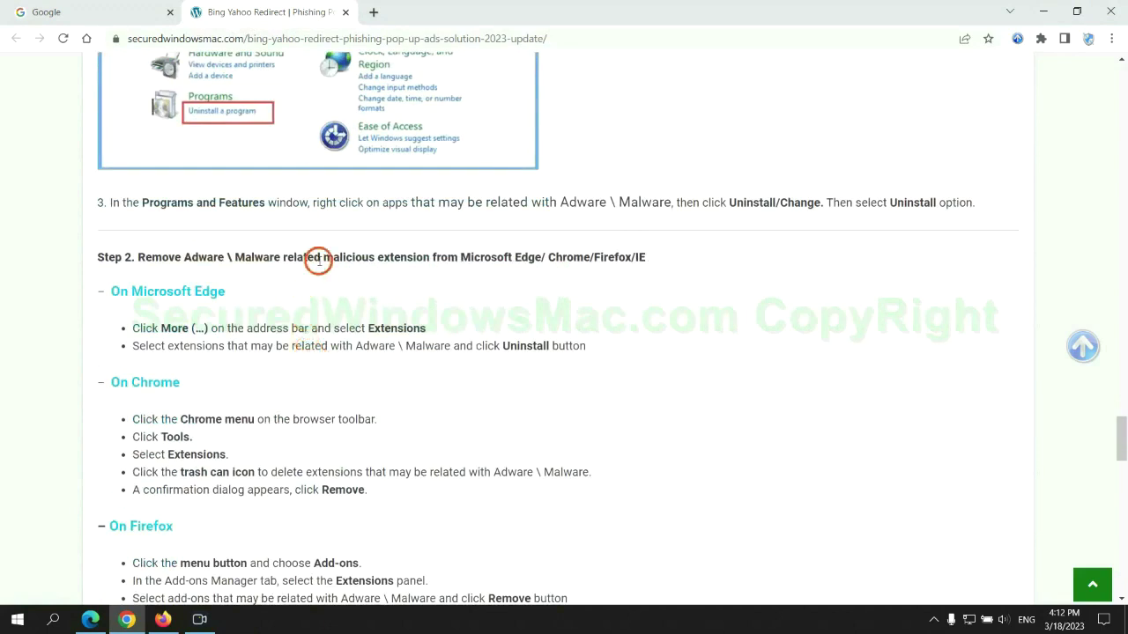
pyautogui.moveTo(319, 259); pyautogui.dragTo(440, 257)
pyautogui.click(453, 282)
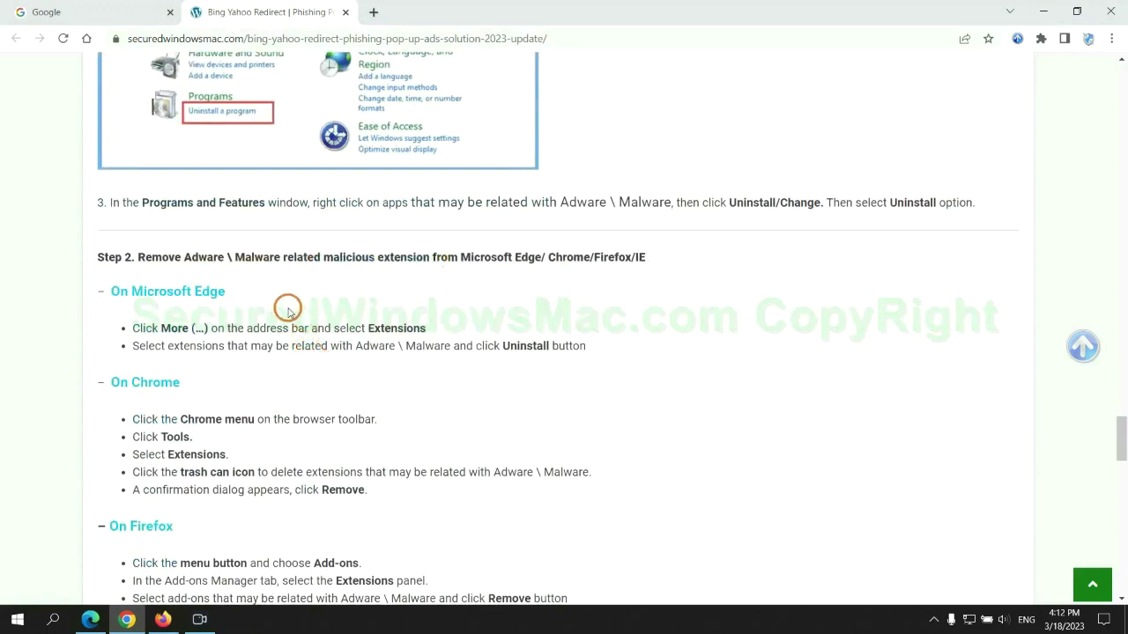
pyautogui.click(91, 617)
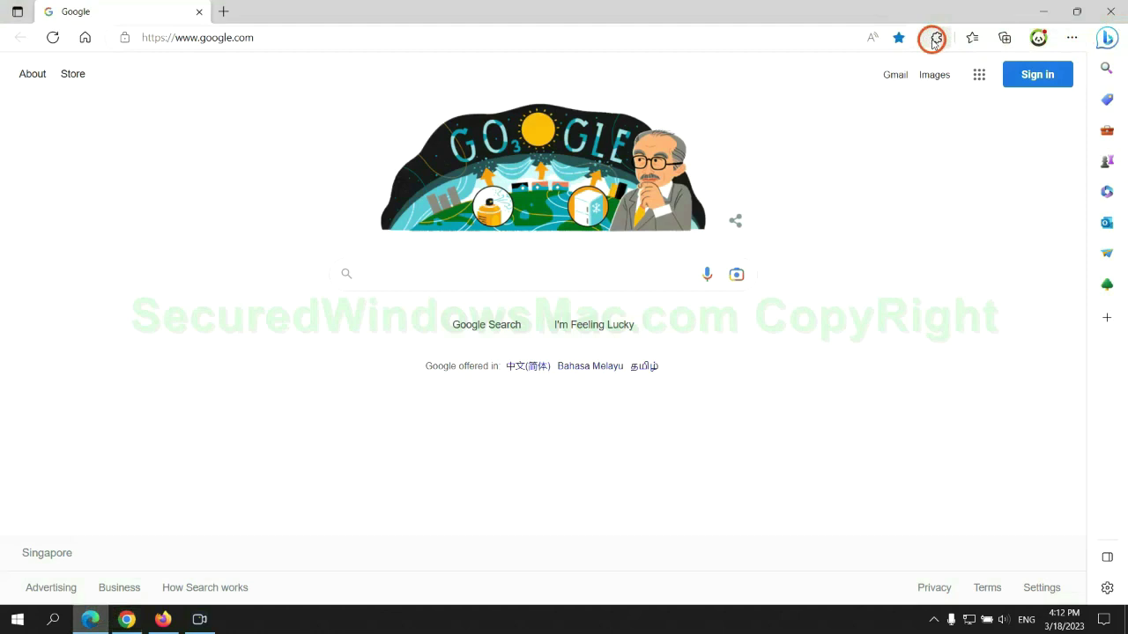
# - Remove the McAfee WebAdvisor extension from Edge and close the Extensions tab
pyautogui.click(934, 39)
pyautogui.click(783, 119)
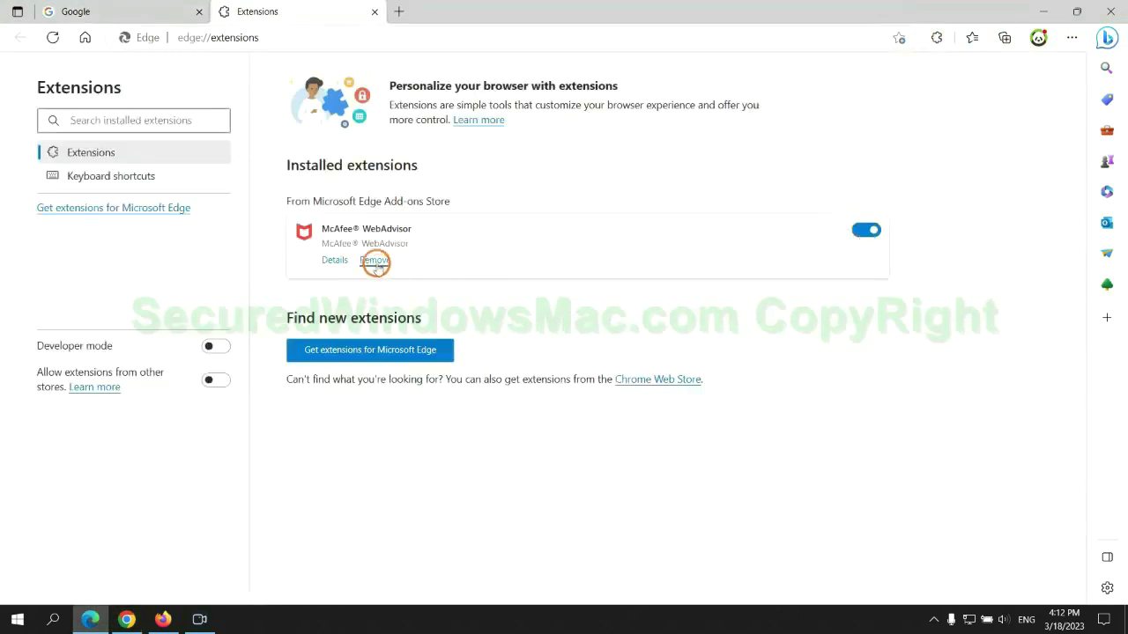
pyautogui.click(375, 261)
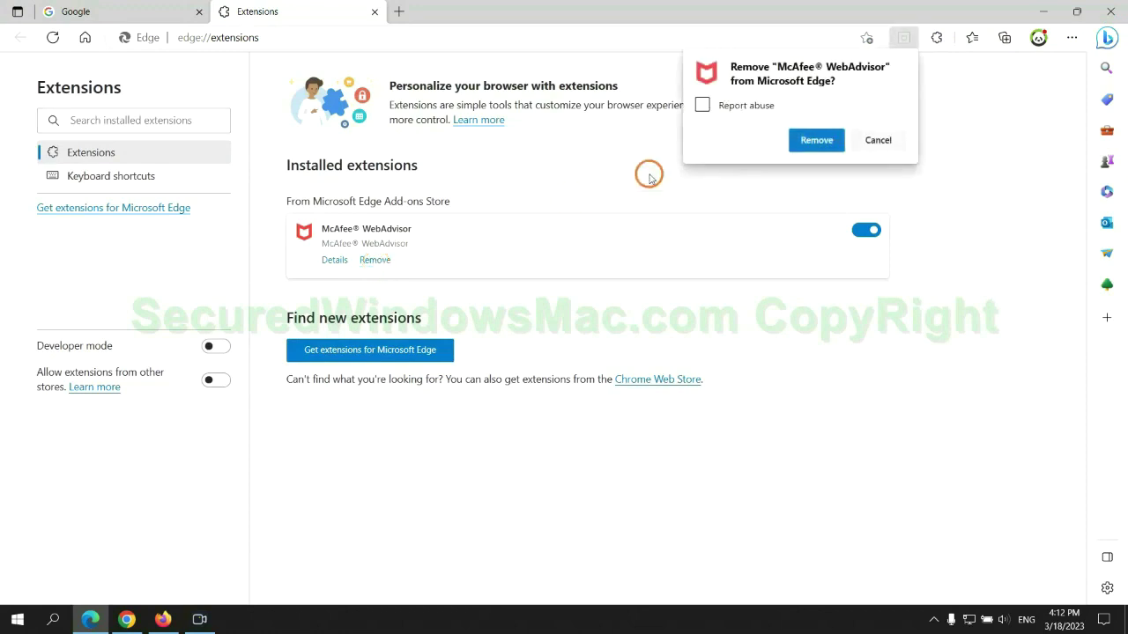
pyautogui.click(812, 141)
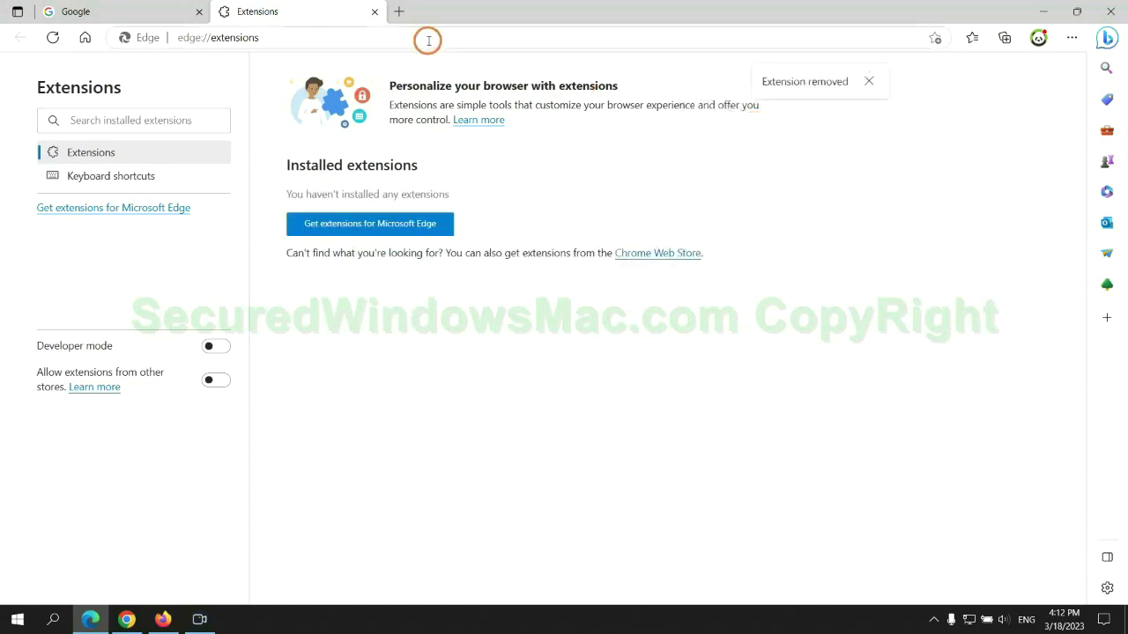
pyautogui.click(374, 11)
pyautogui.click(132, 620)
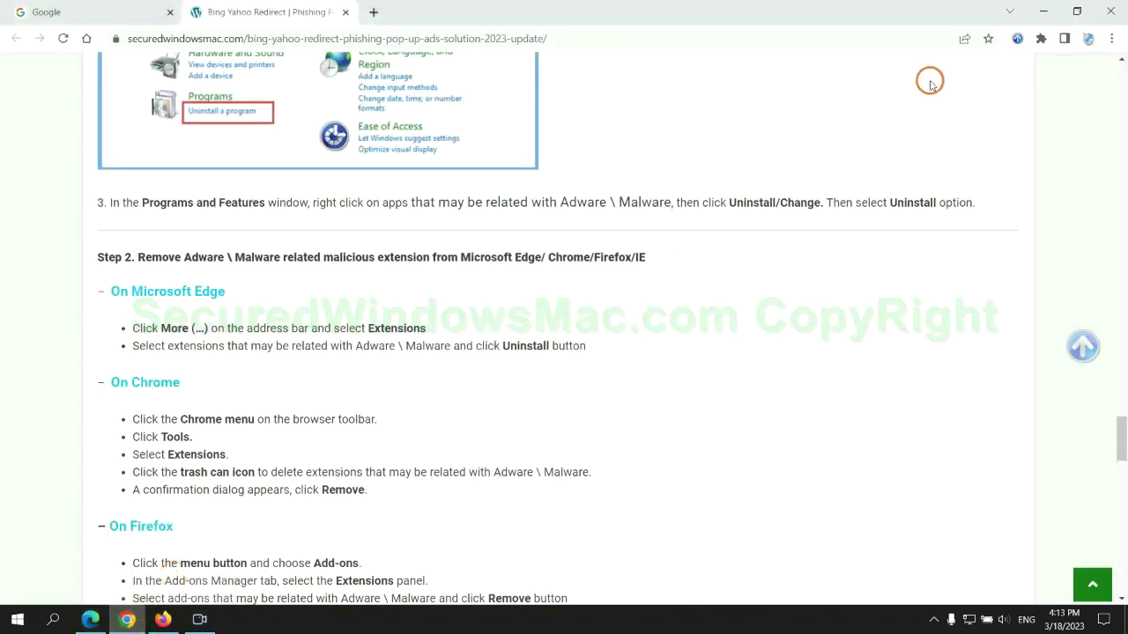
# - Remove the Ecosia extension from Chrome's Manage extensions page
pyautogui.click(1041, 38)
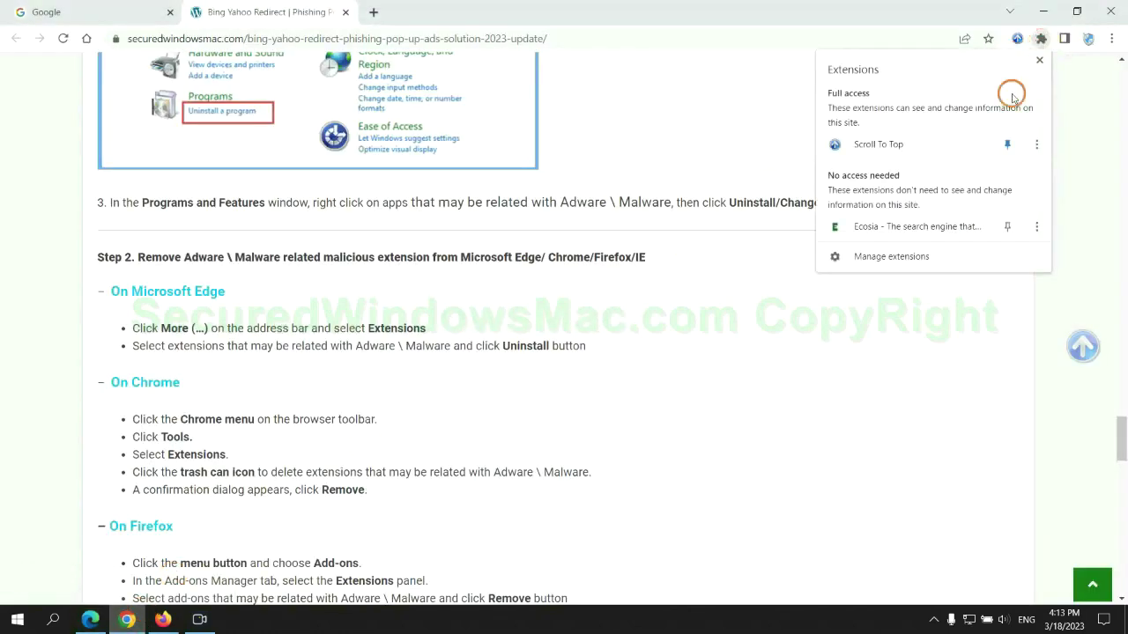
pyautogui.click(912, 259)
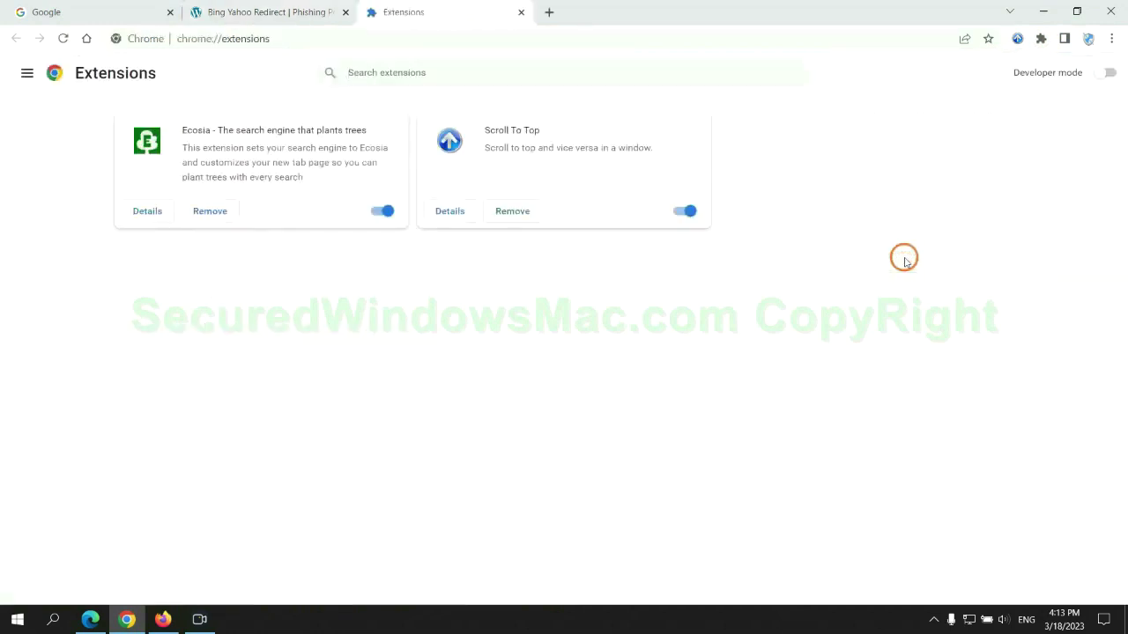
pyautogui.click(210, 210)
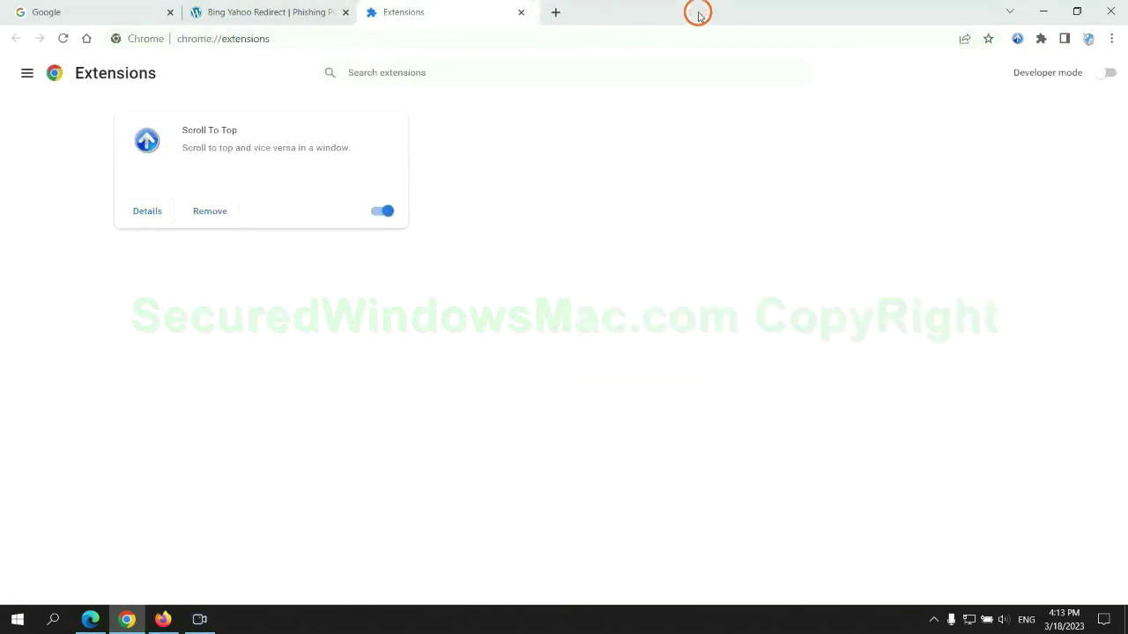
# - Switch to Firefox and remove Enhancer for YouTube in the Add-ons Manager
pyautogui.click(165, 618)
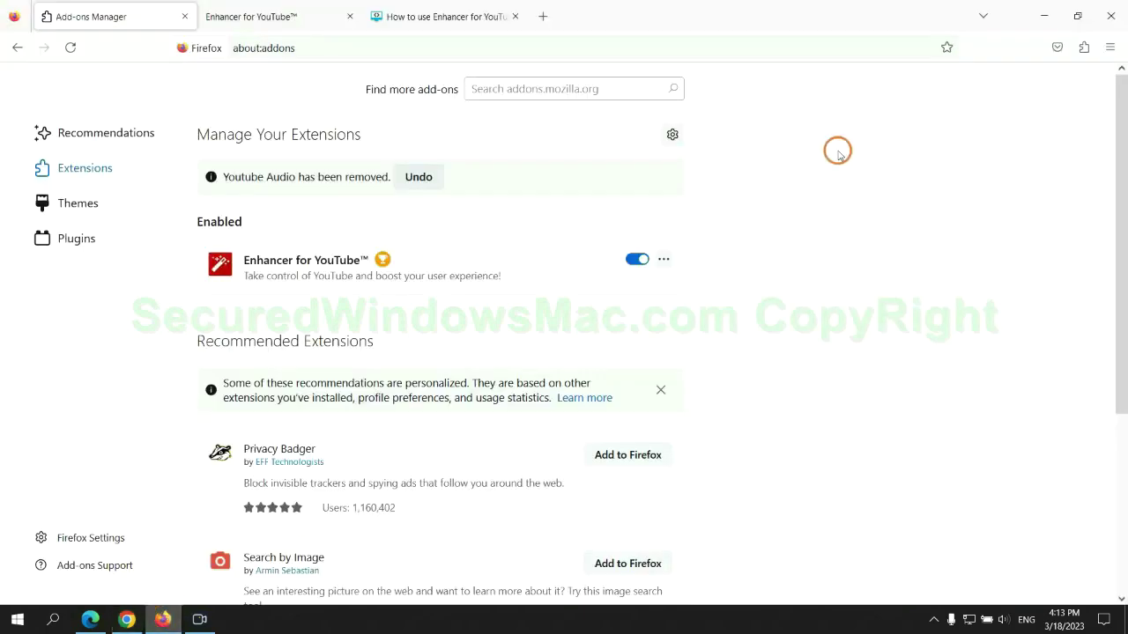
pyautogui.click(1083, 49)
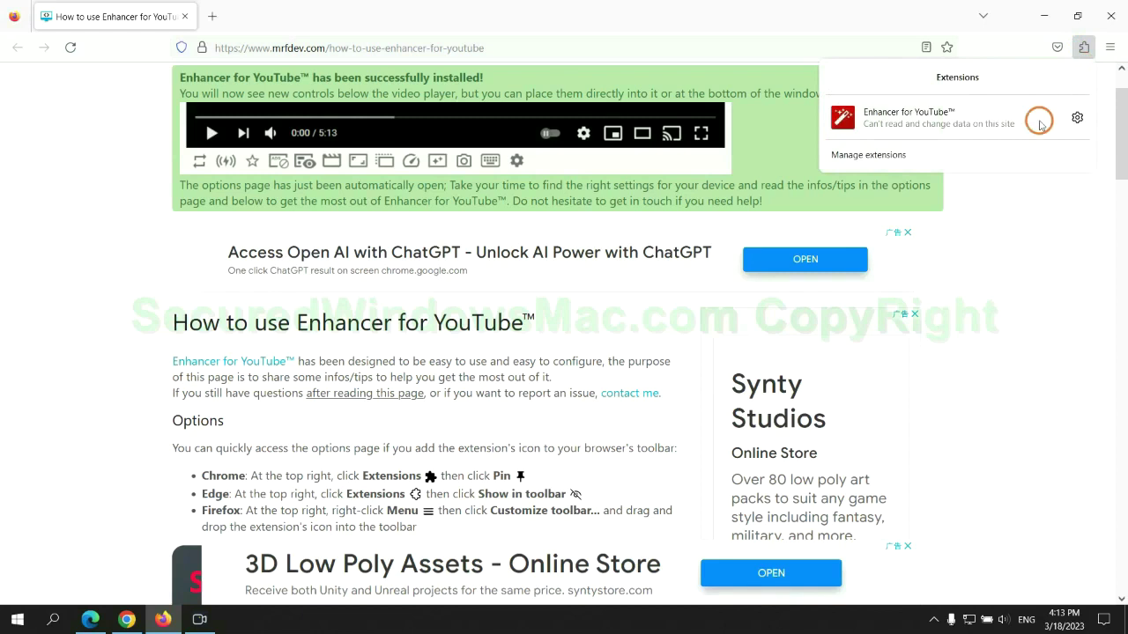
pyautogui.click(969, 154)
pyautogui.click(663, 215)
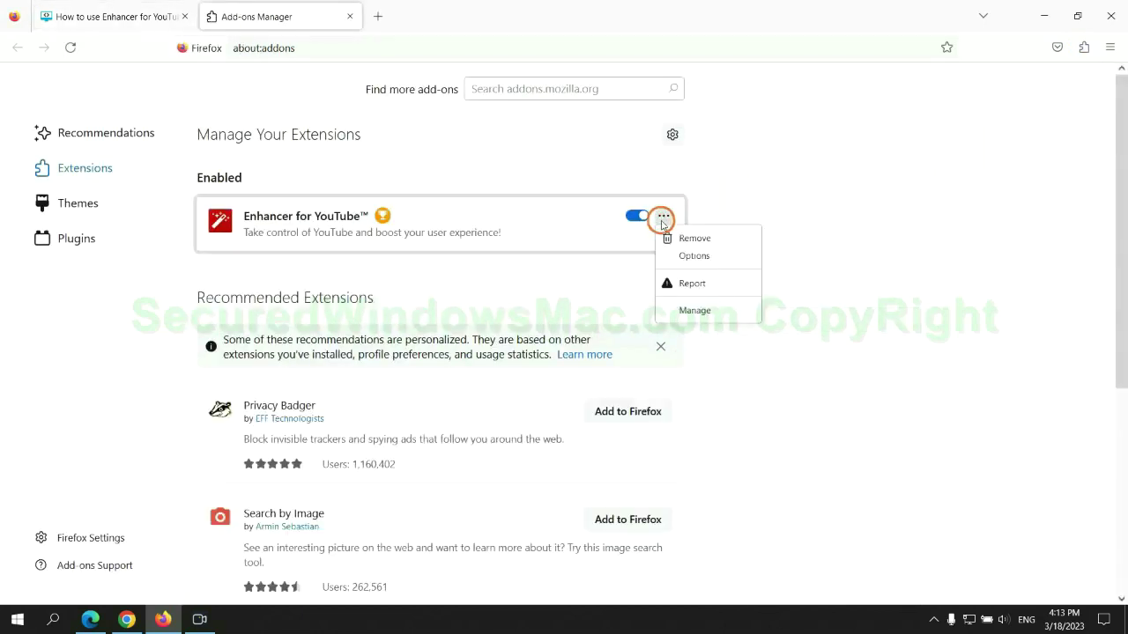
pyautogui.click(694, 238)
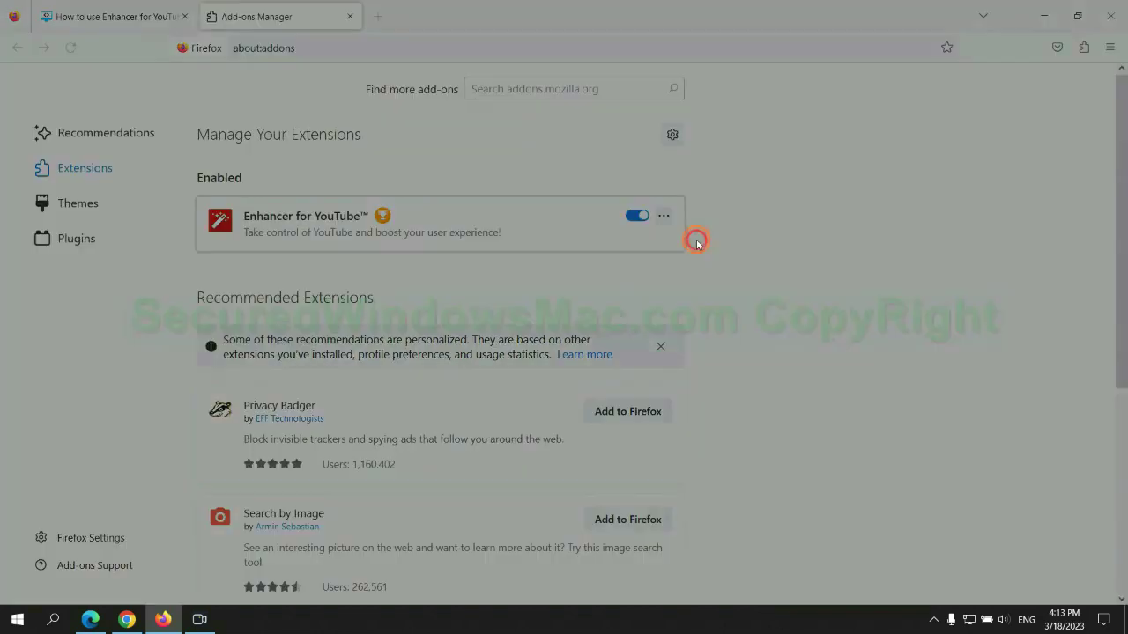
pyautogui.click(626, 139)
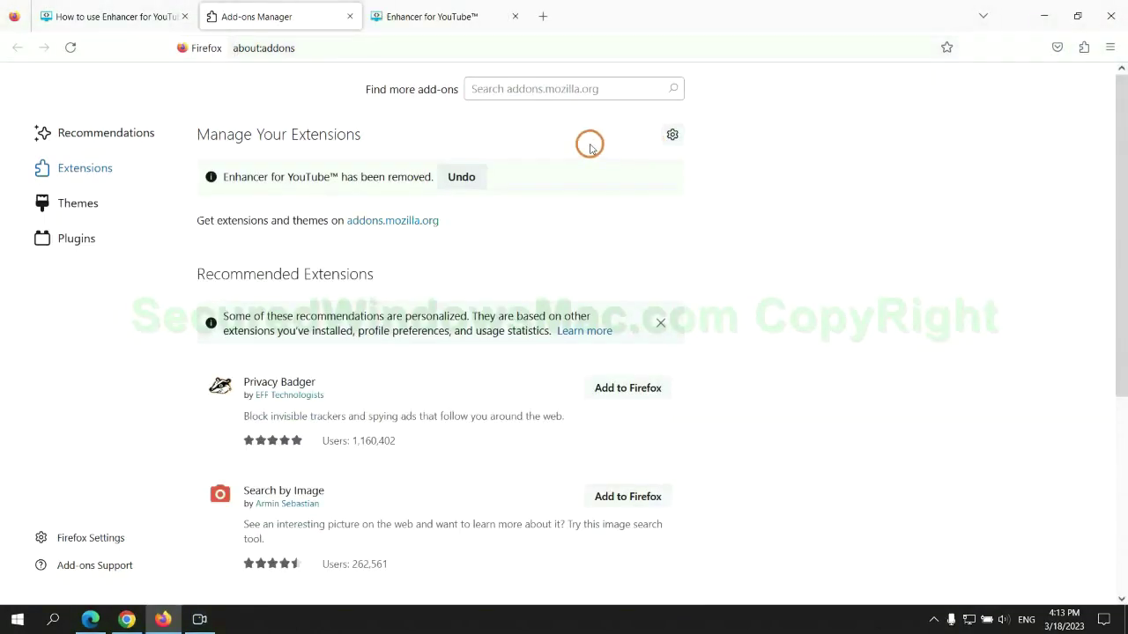
# - Return to the guide's registry step and launch Registry Editor with regedit from Run
pyautogui.hotkey('alt', 'Tab')
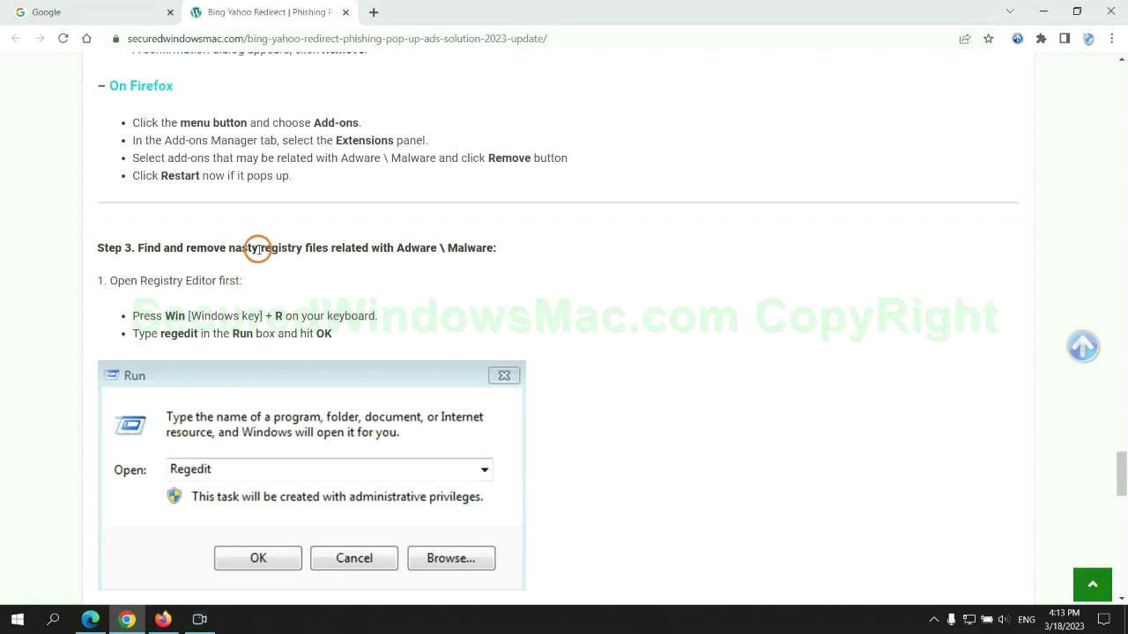
pyautogui.moveTo(260, 247); pyautogui.dragTo(327, 282)
pyautogui.click(327, 282)
pyautogui.scroll(-2, 327, 282)
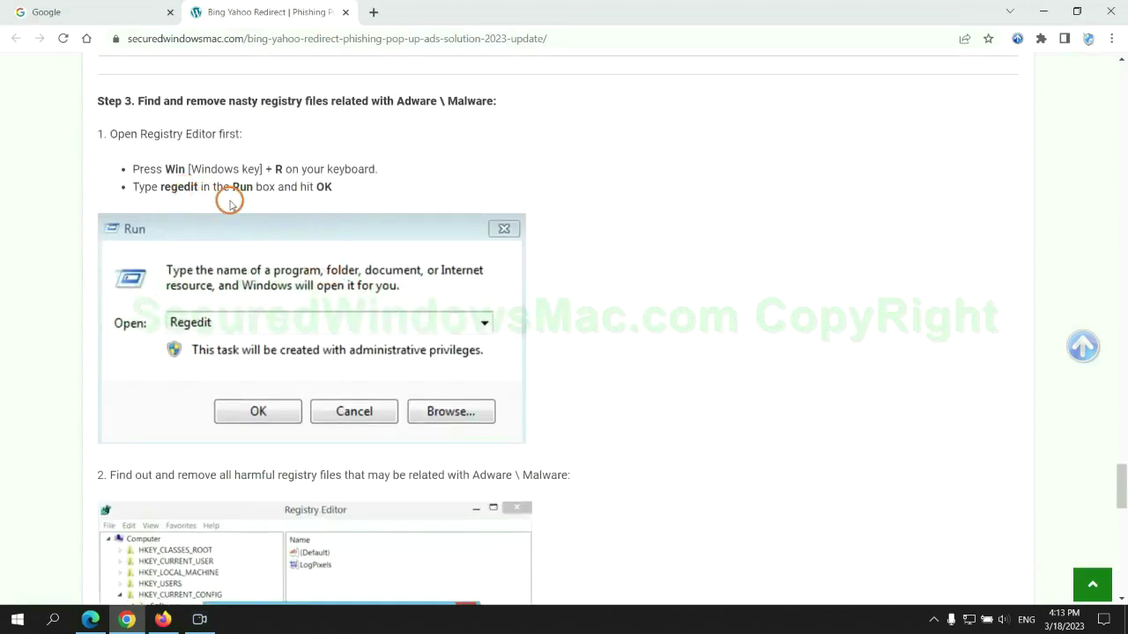
pyautogui.press('super+r')
pyautogui.write('re')
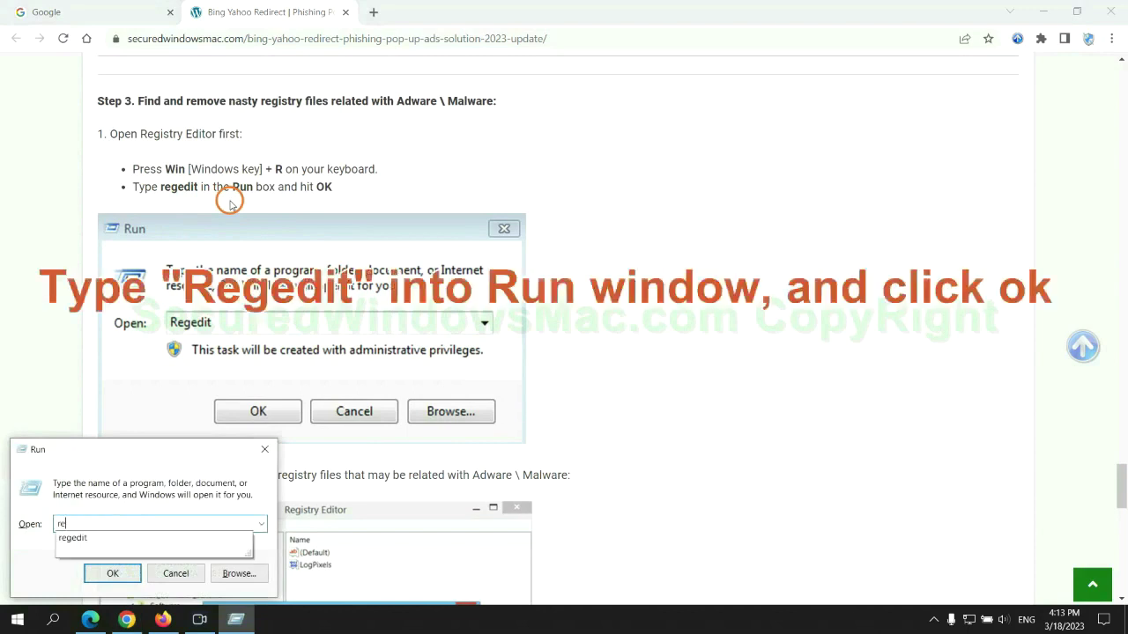
pyautogui.write('gedit')
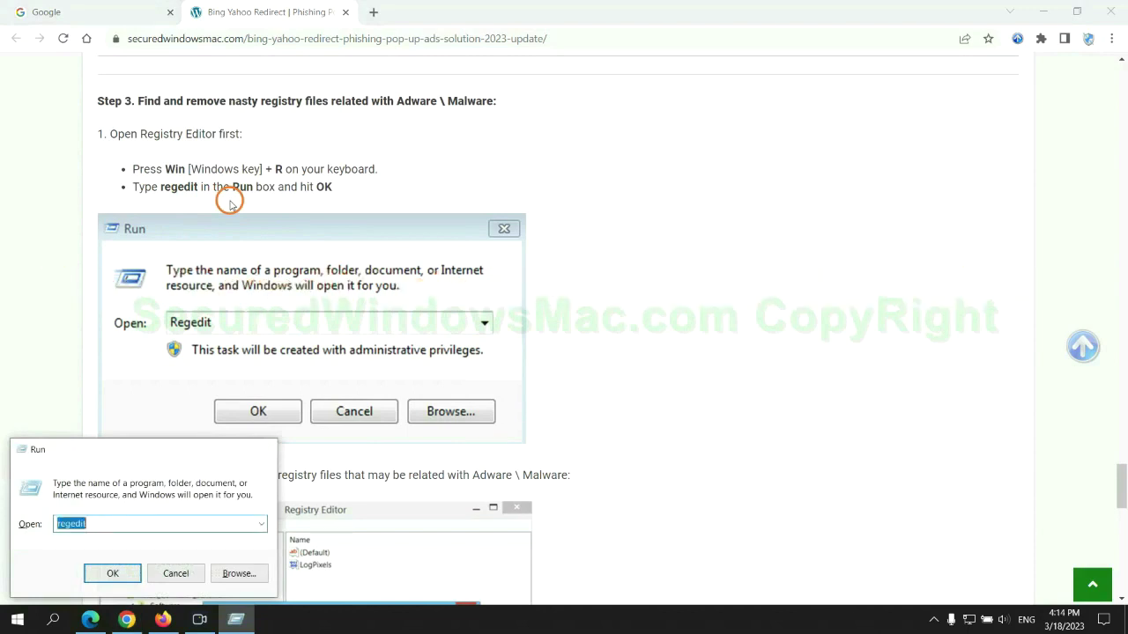
pyautogui.press('Return')
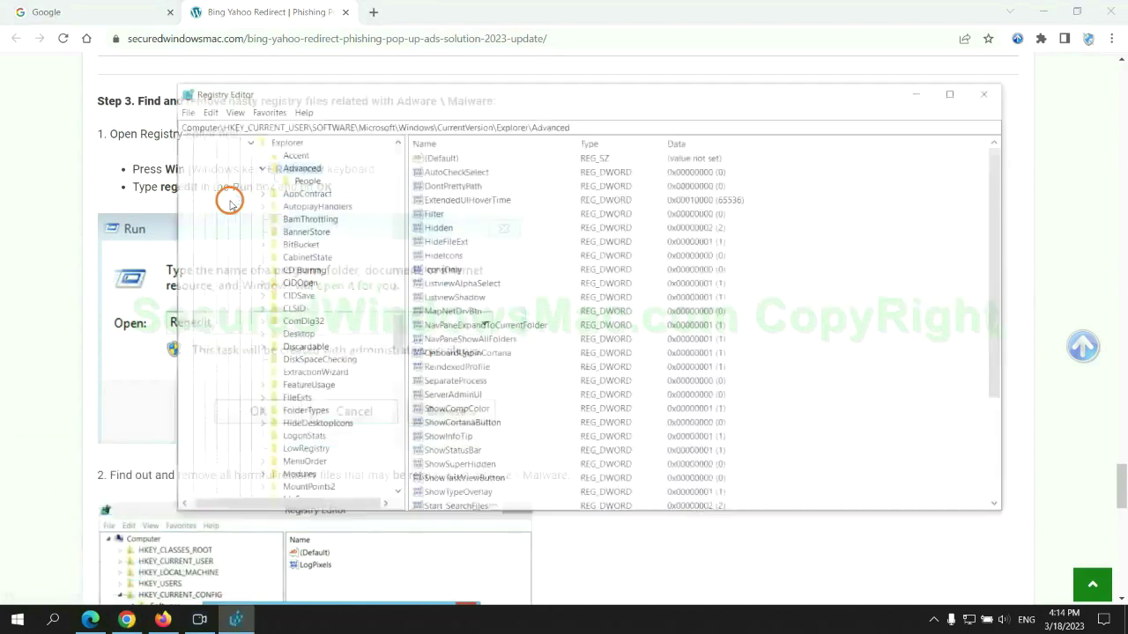
# - Search the registry for 'App' and bring up the actions for the StoreAppsOnTaskbar match
pyautogui.click(205, 110)
pyautogui.click(238, 212)
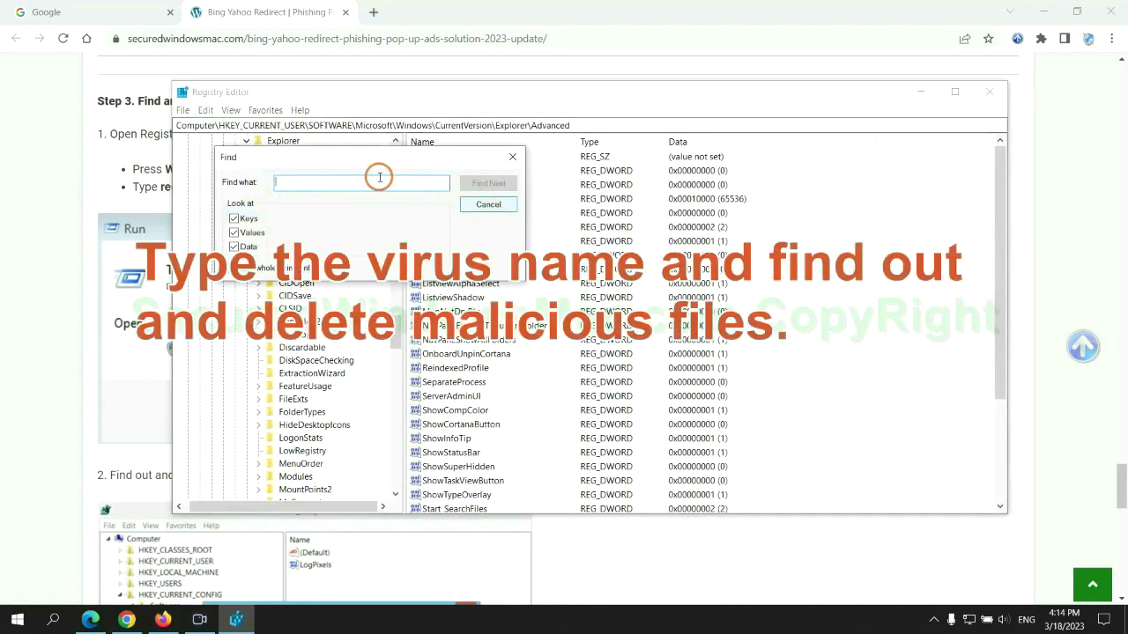
pyautogui.write('Apps')
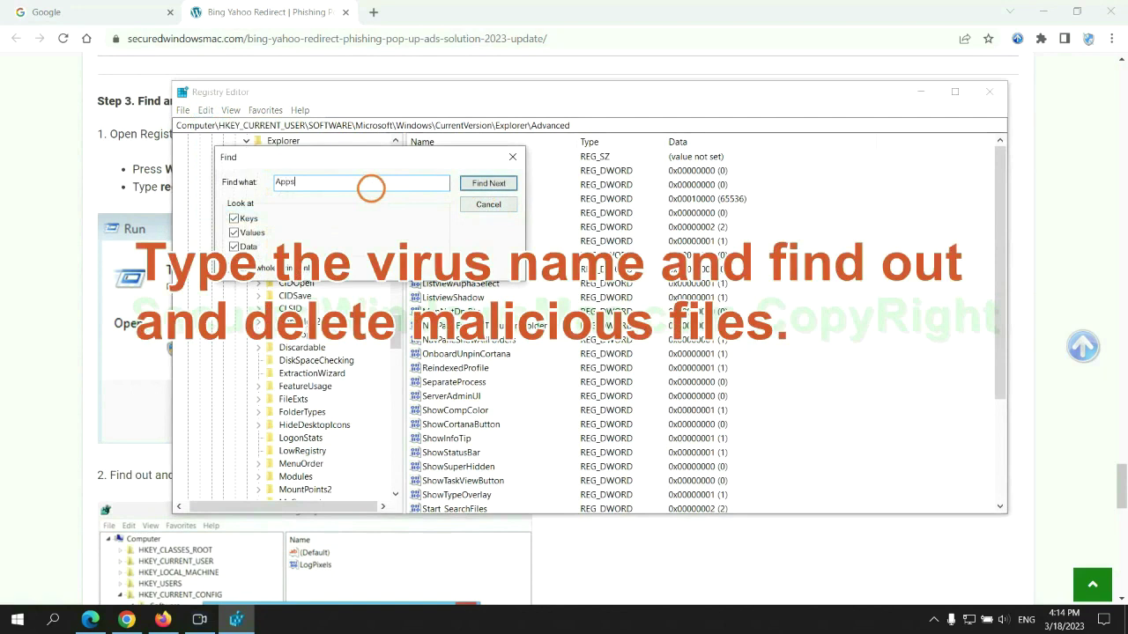
pyautogui.press('Return')
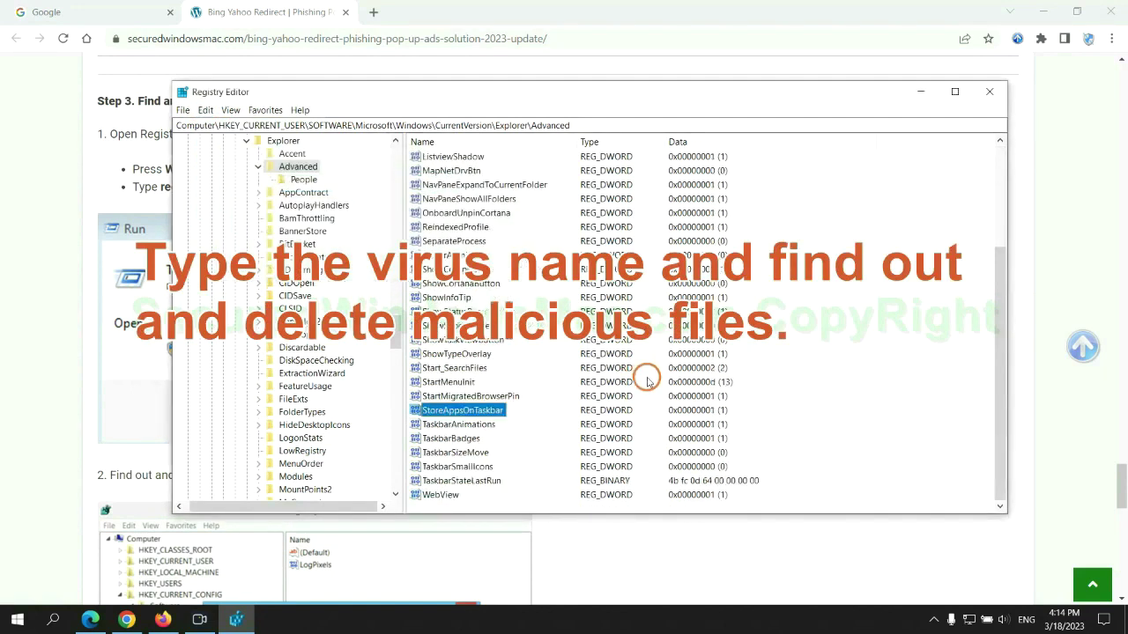
pyautogui.rightClick(497, 412)
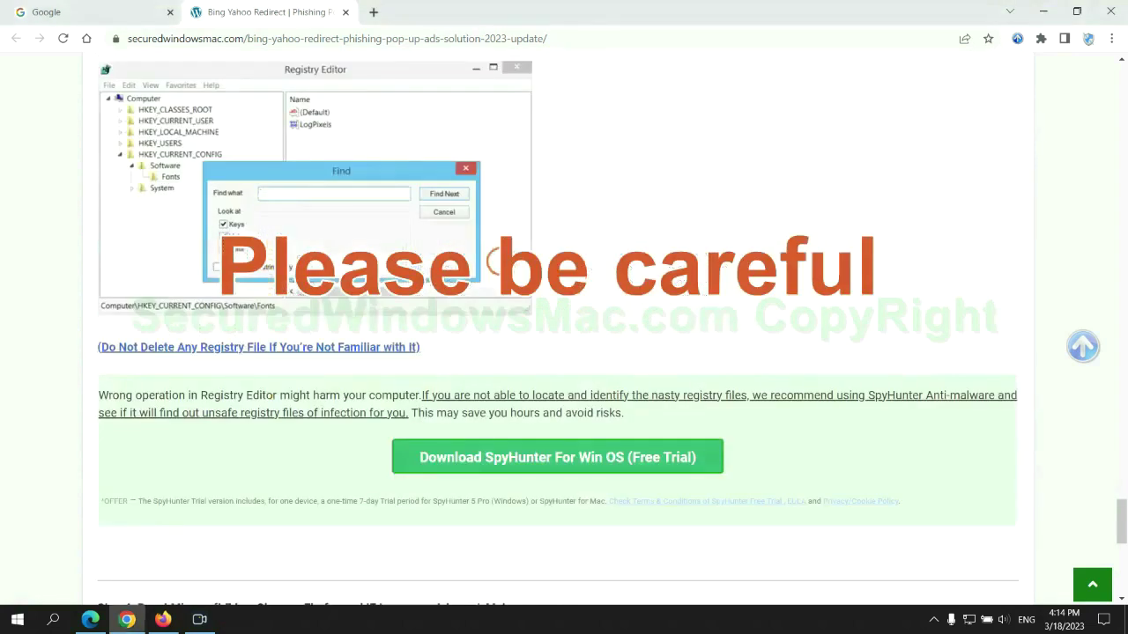
# - Scroll the guide to Step 4 on resetting Edge, Chrome and Firefox, and clear the Reset highlight
pyautogui.scroll(-1, 499, 265)
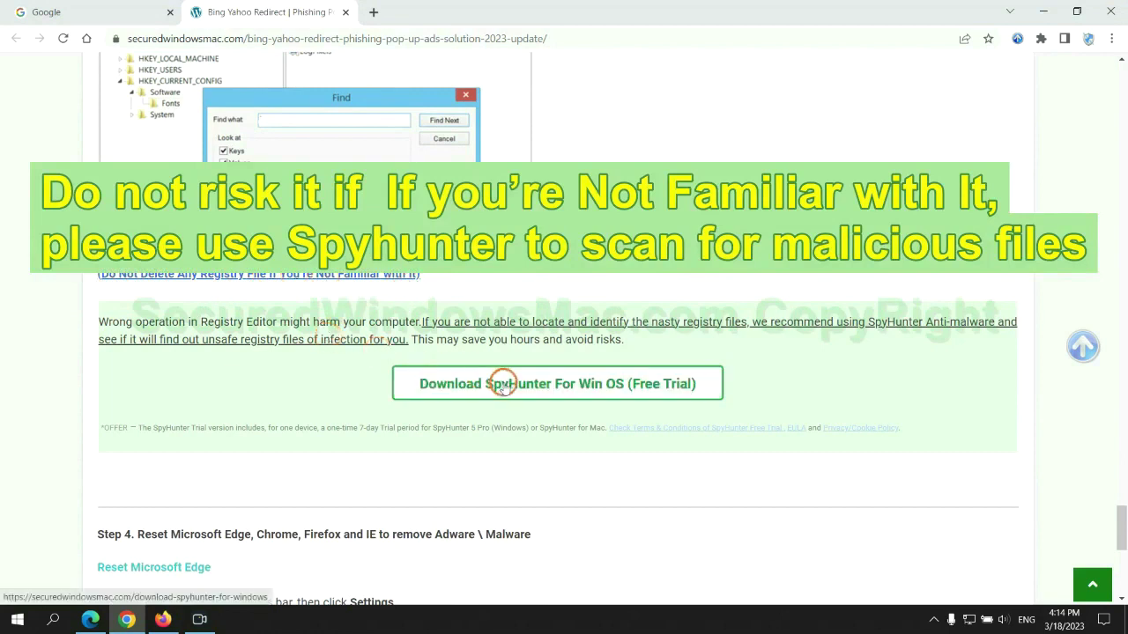
pyautogui.scroll(-5, 503, 383)
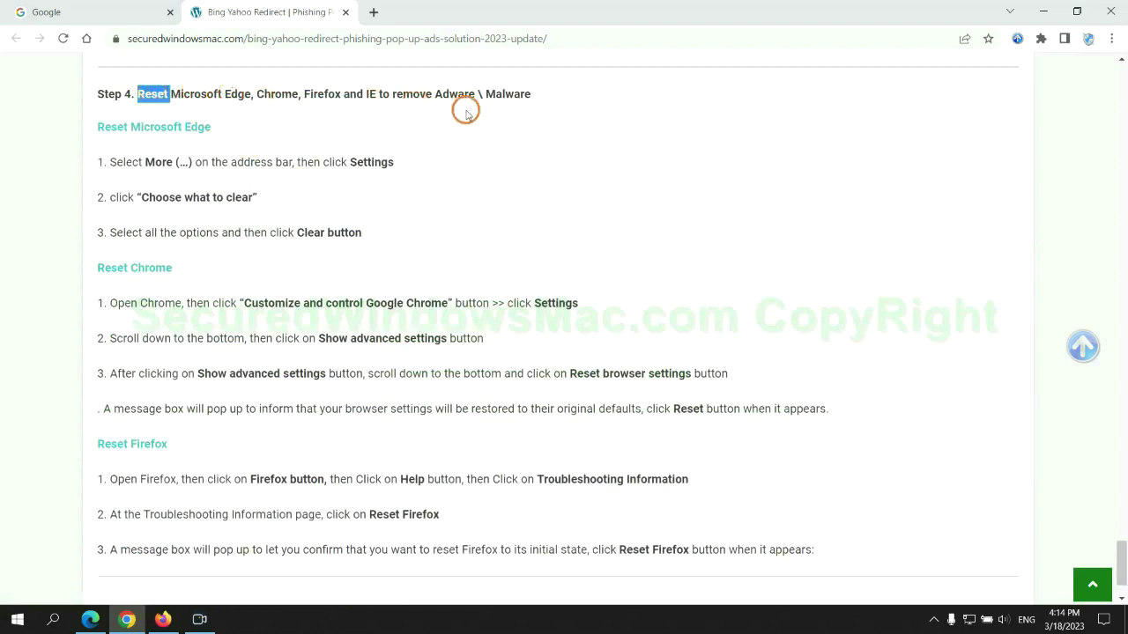
pyautogui.click(436, 128)
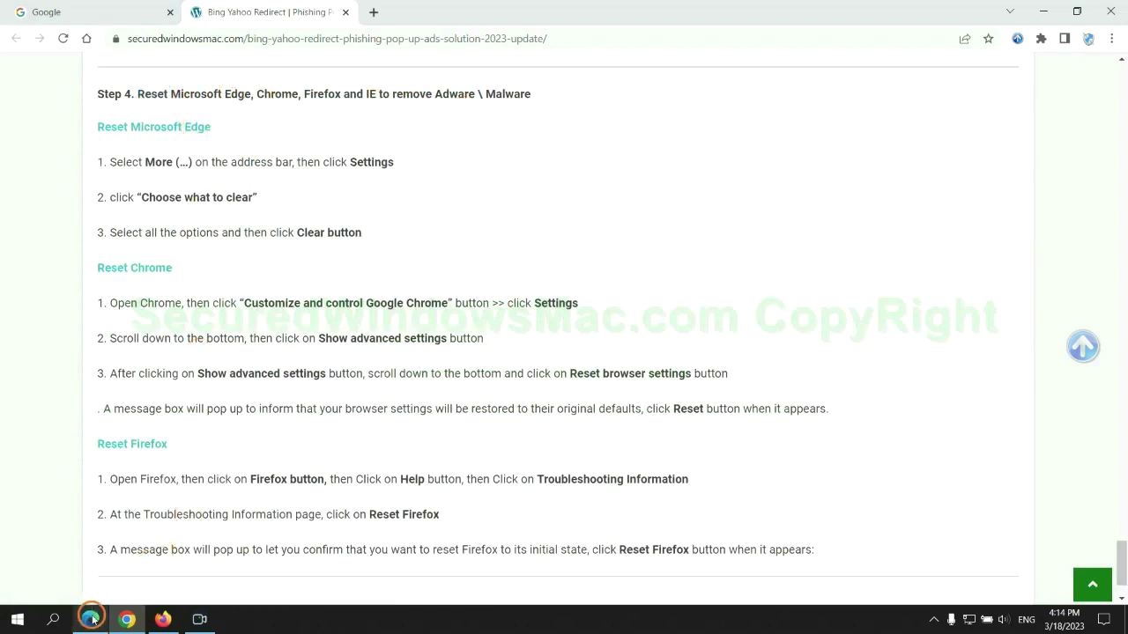
# - In Edge's Privacy, search, and services settings, choose all-time history, cookies and cached files to clear
pyautogui.click(92, 619)
pyautogui.click(1066, 39)
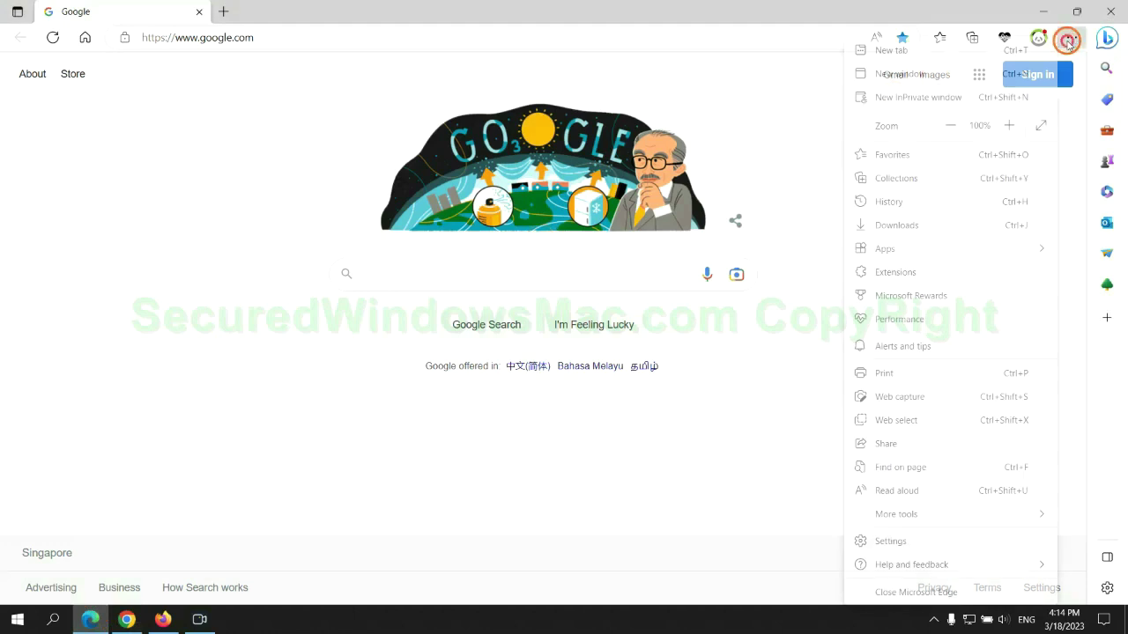
pyautogui.click(887, 541)
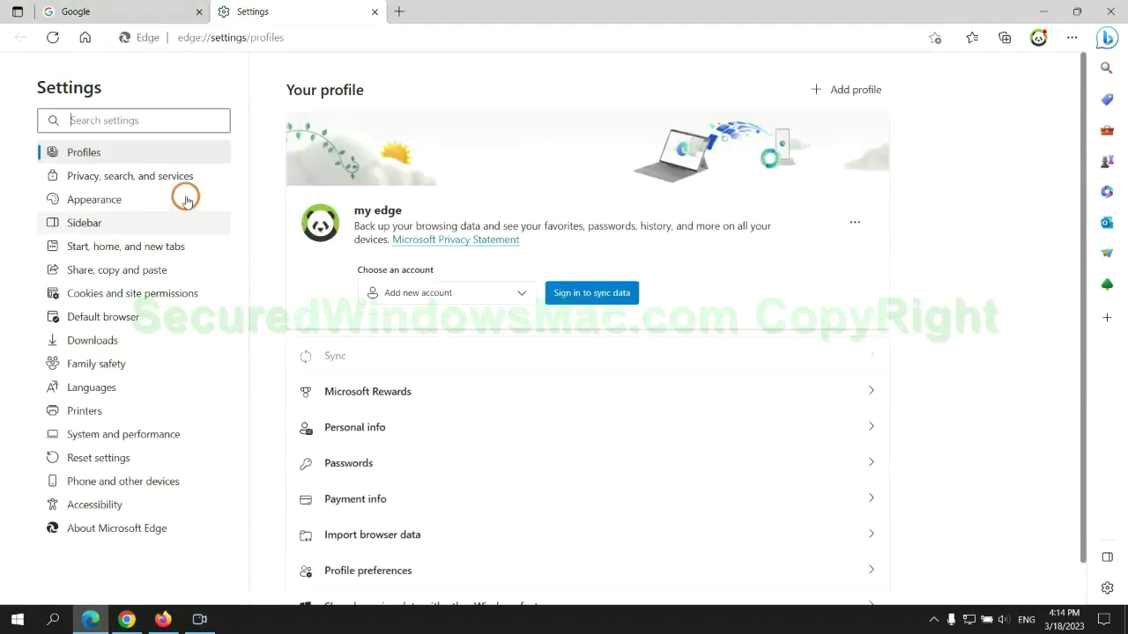
pyautogui.click(185, 181)
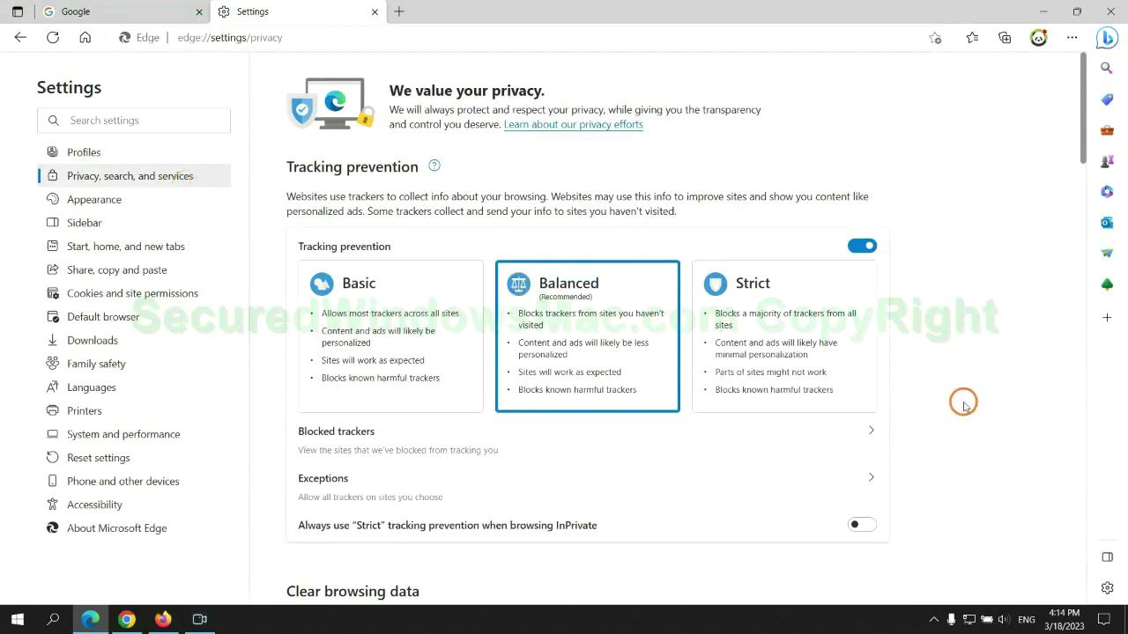
pyautogui.scroll(-3, 963, 404)
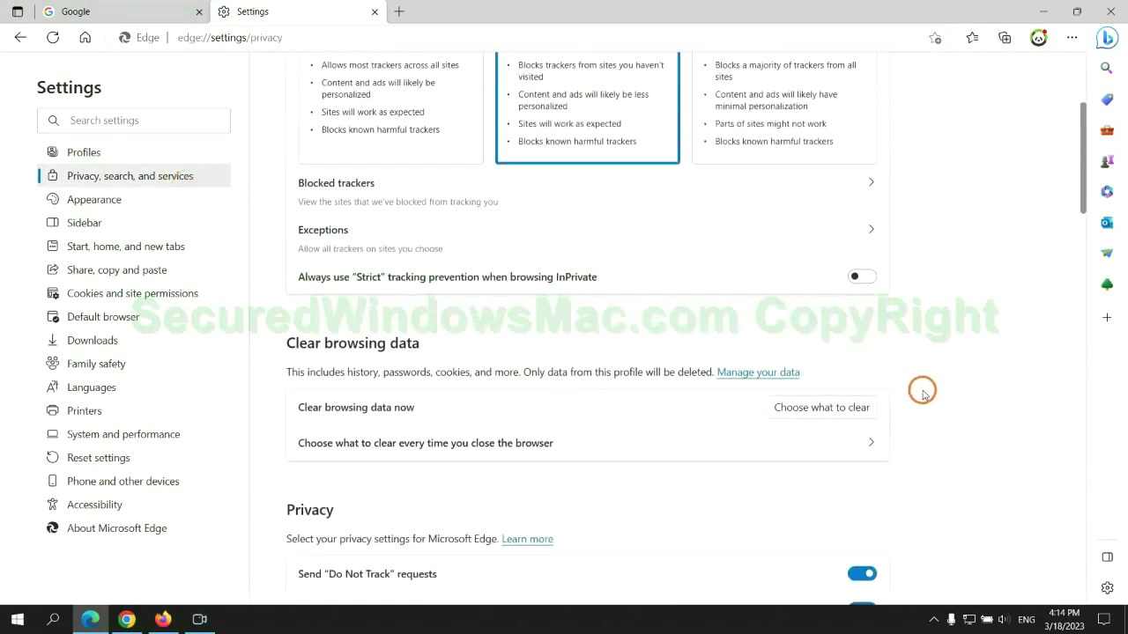
pyautogui.click(821, 407)
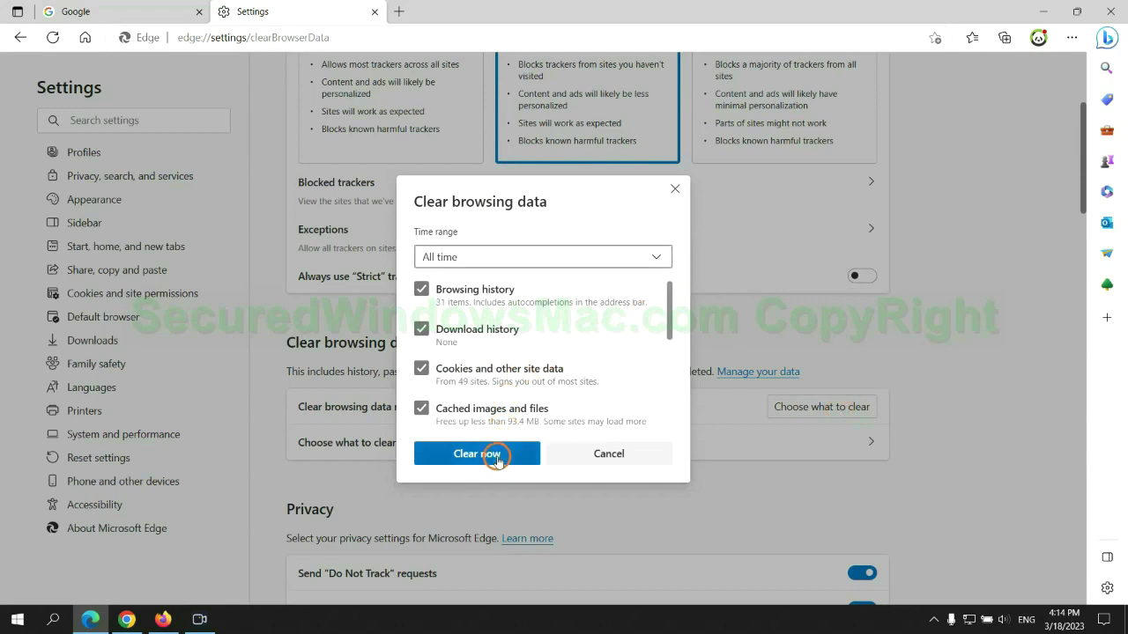
# - Clear the chosen Edge browsing data, then start restoring Chrome's settings to their original defaults
pyautogui.click(129, 619)
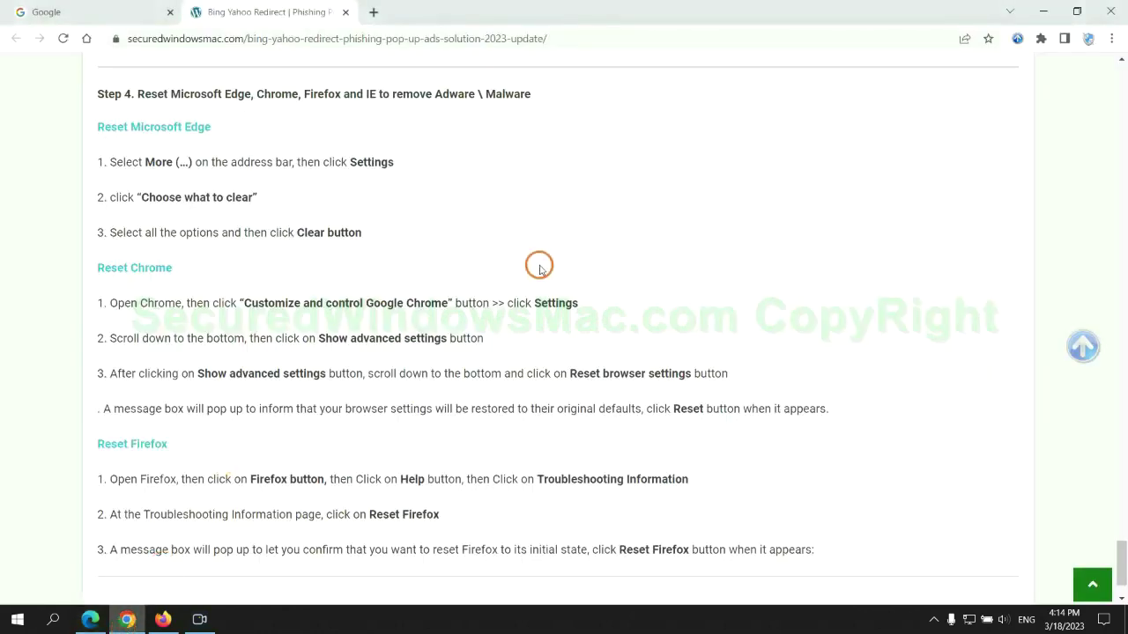
pyautogui.click(1110, 39)
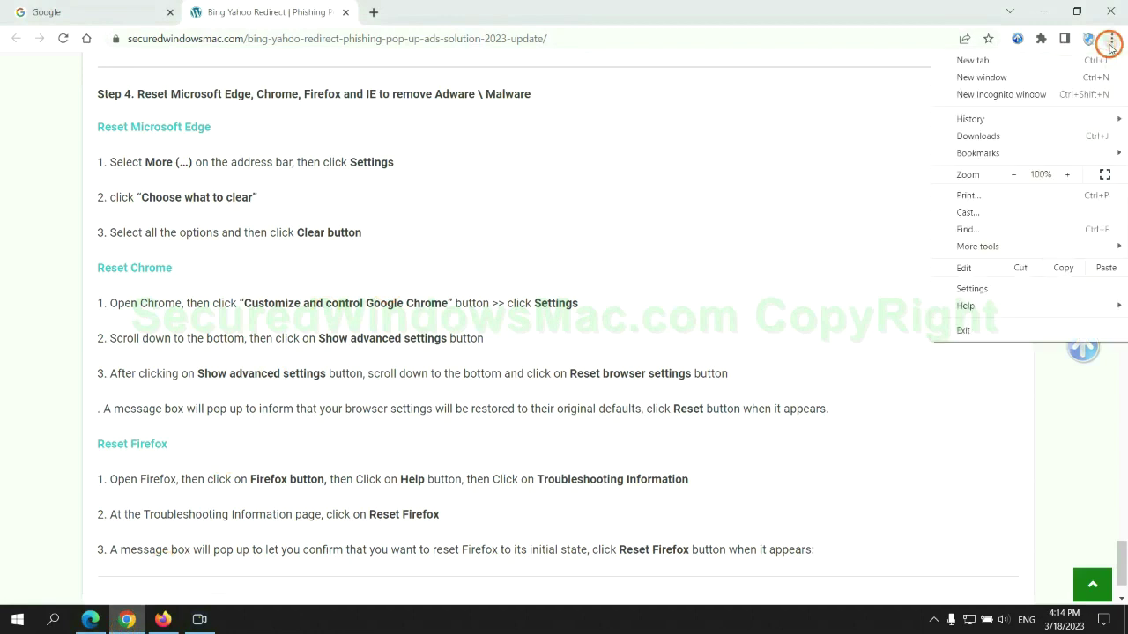
pyautogui.click(978, 287)
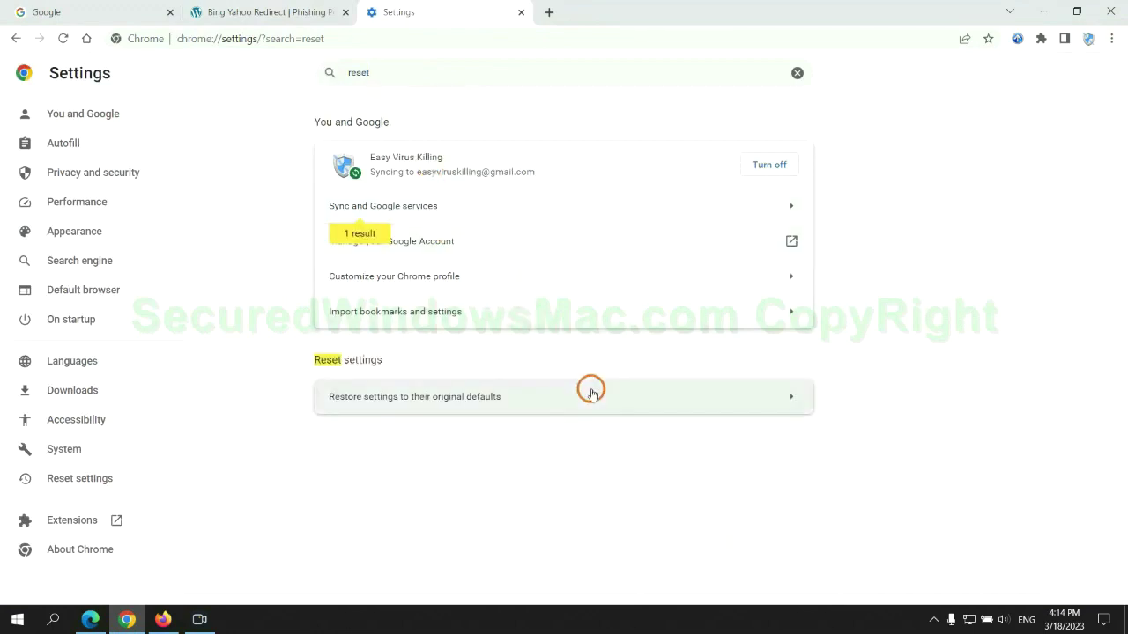
pyautogui.click(591, 393)
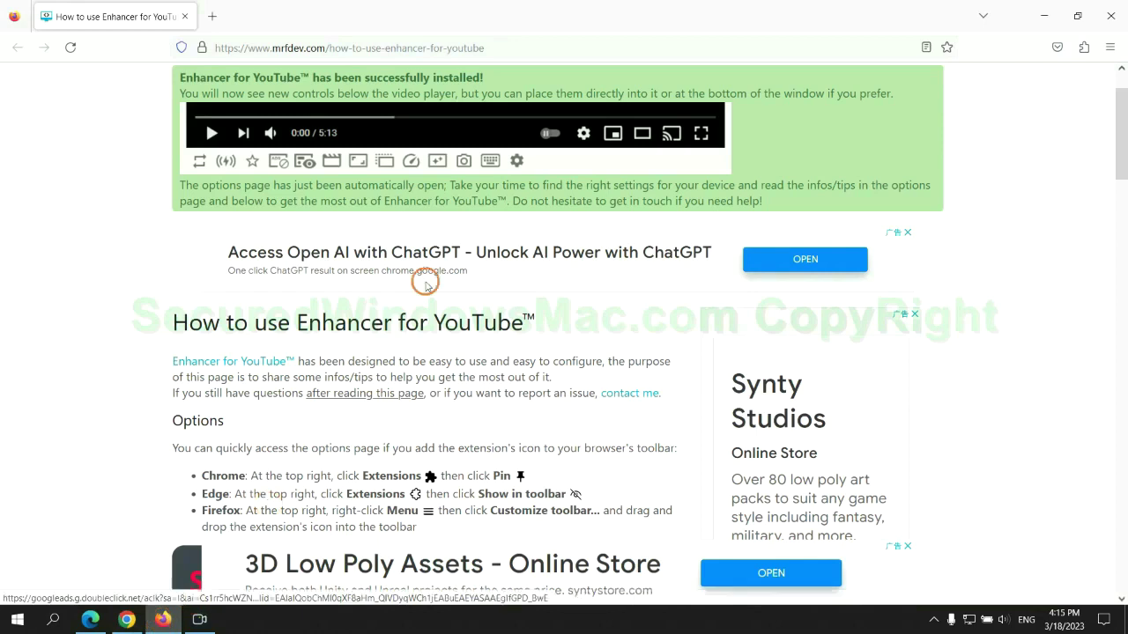
# - From Firefox's Troubleshooting Information page, start Refresh Firefox to restore its default settings
pyautogui.click(162, 620)
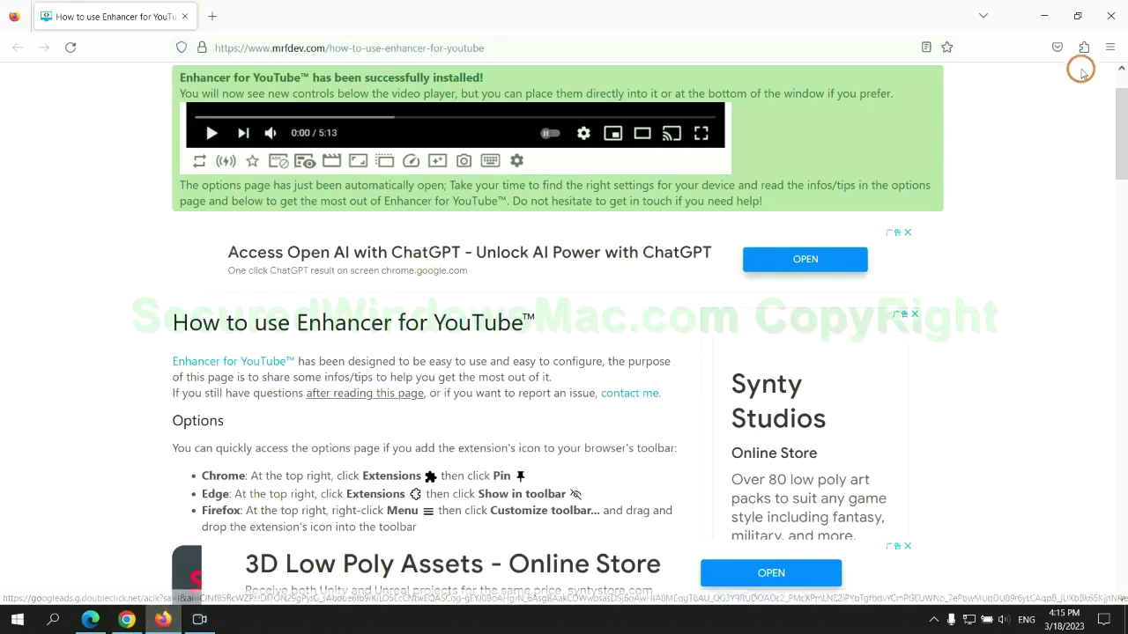
pyautogui.click(1109, 47)
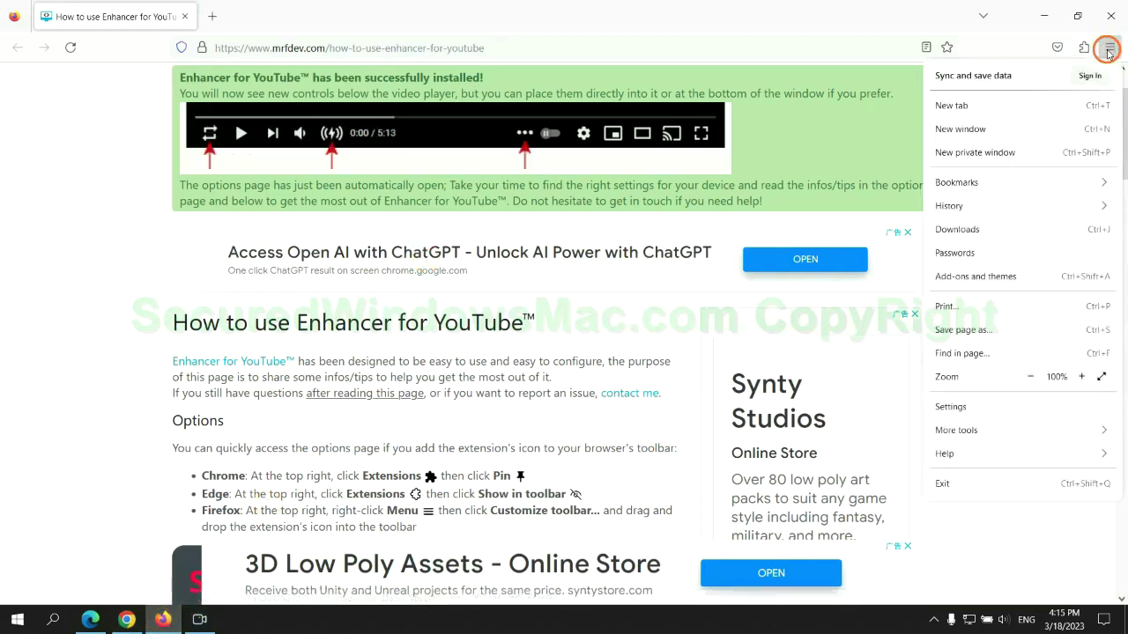
pyautogui.click(956, 452)
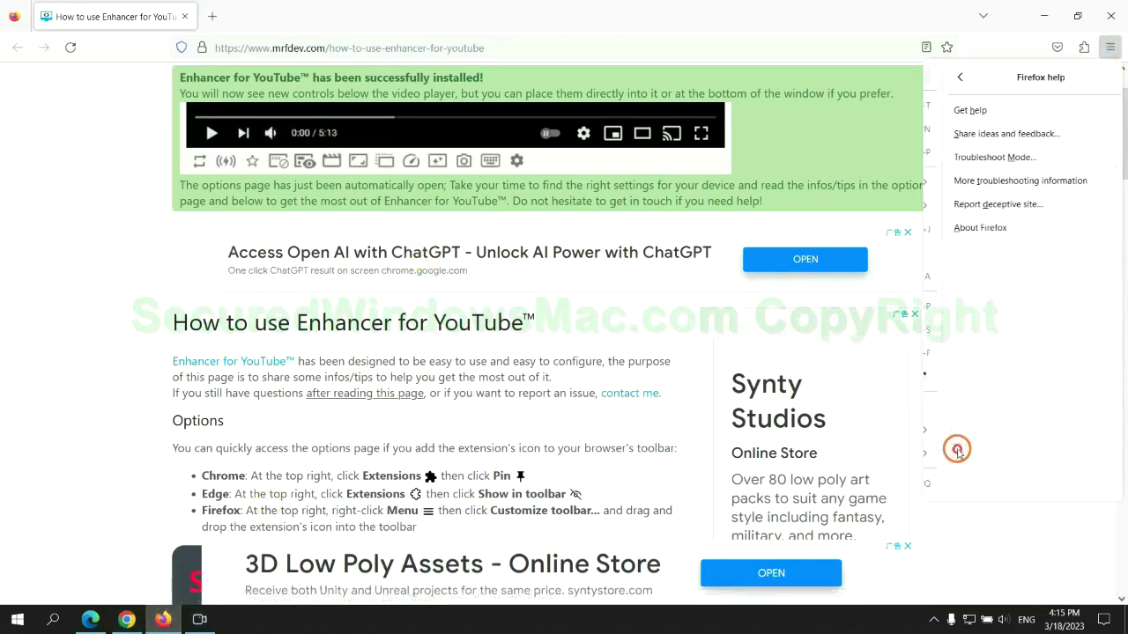
pyautogui.click(1004, 179)
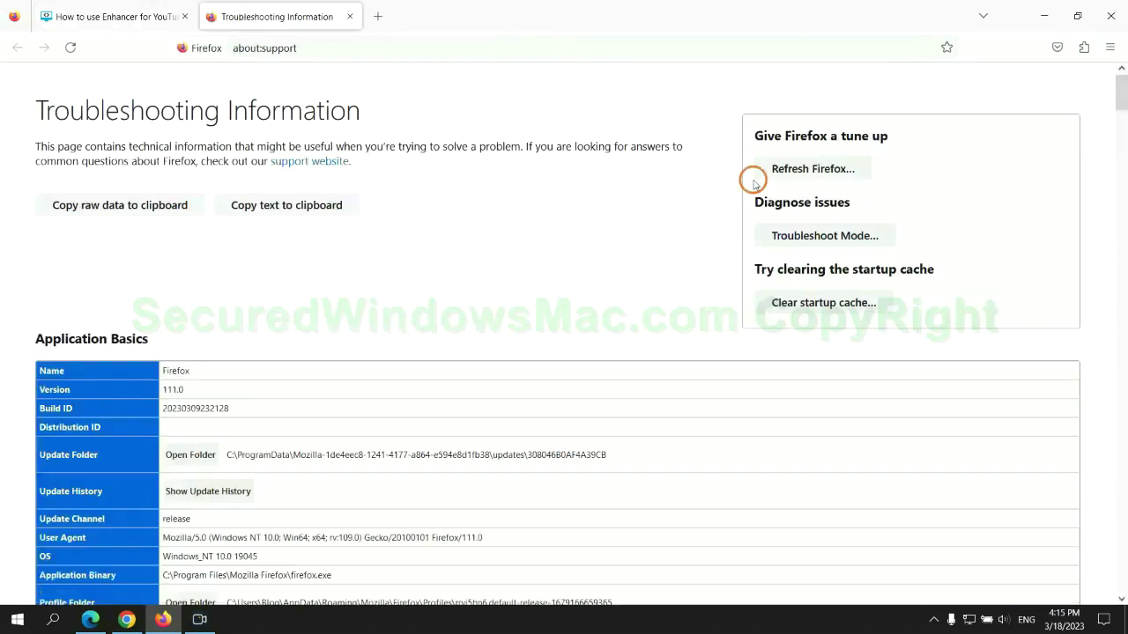
pyautogui.click(775, 173)
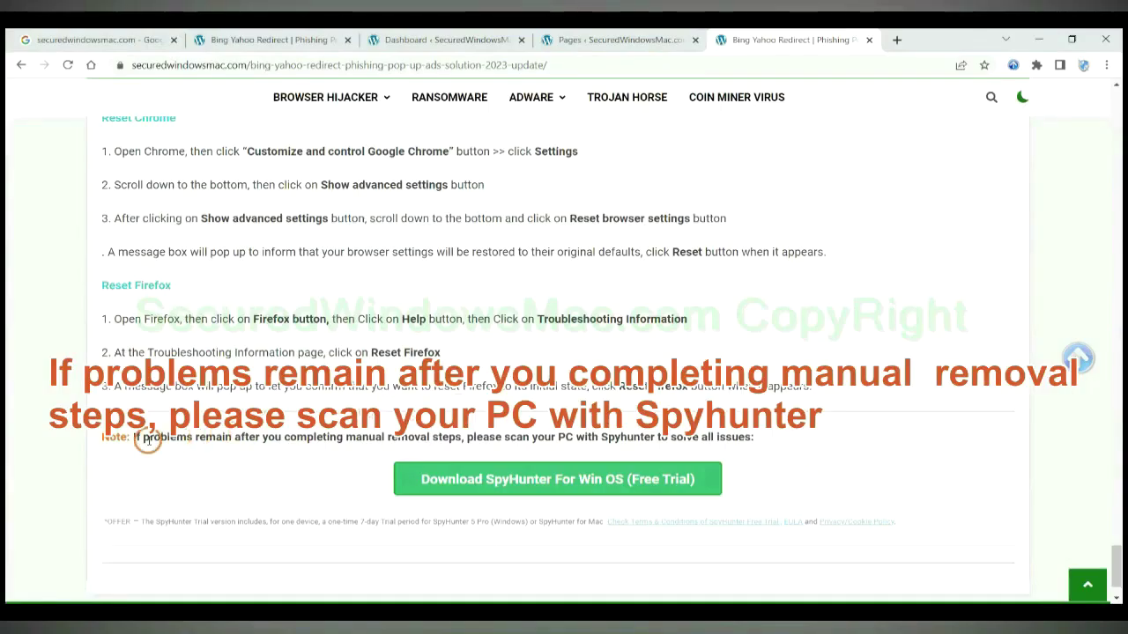
# - Select the words 'If problems remain' in the guide's closing SpyHunter note
pyautogui.moveTo(133, 437); pyautogui.dragTo(236, 443)
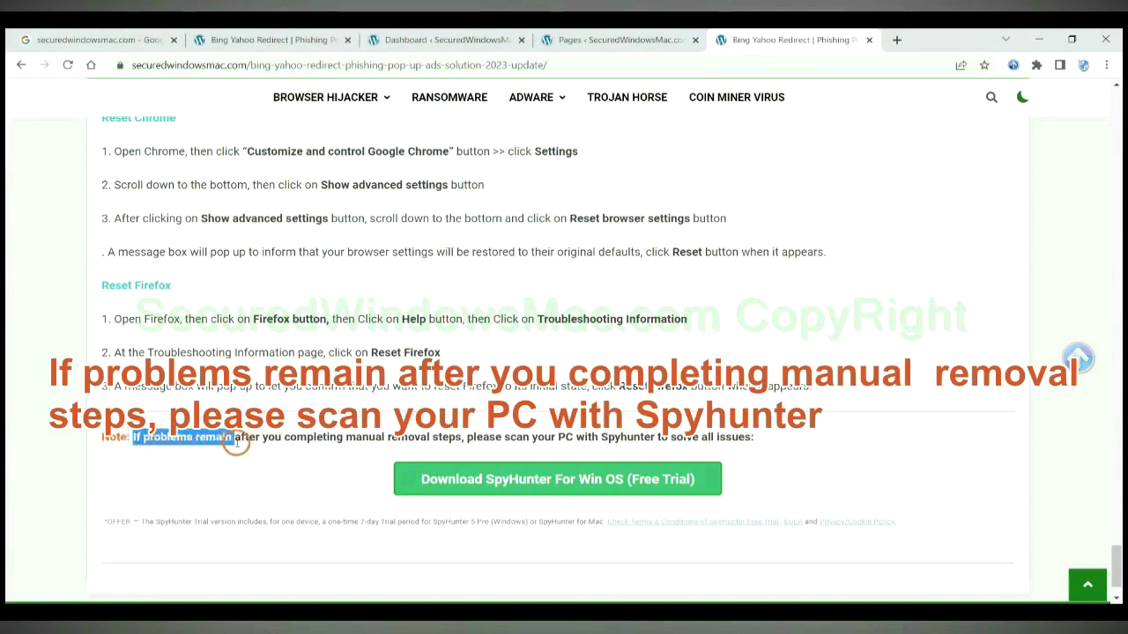